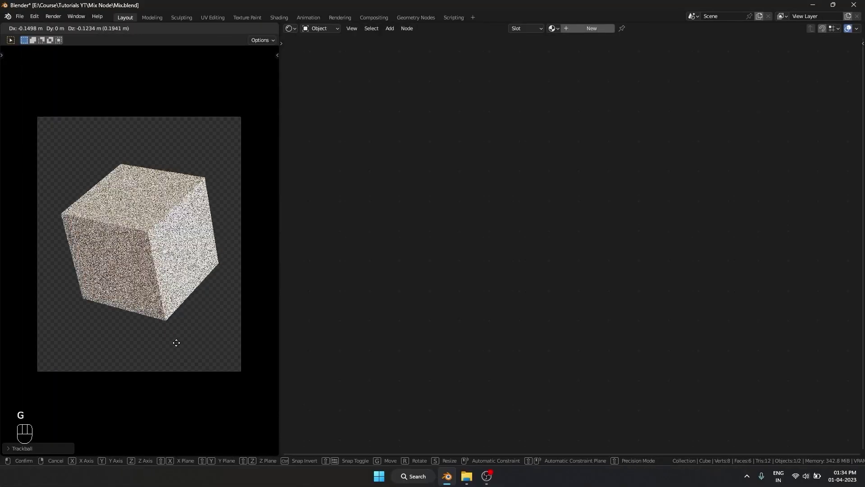
# - Move the cube by about -0.15 m in X and -0.12 m in Z, and create a new material for it
pyautogui.click(176, 342)
pyautogui.click(591, 28)
pyautogui.moveTo(673, 168); pyautogui.dragTo(577, 178, button='middle')
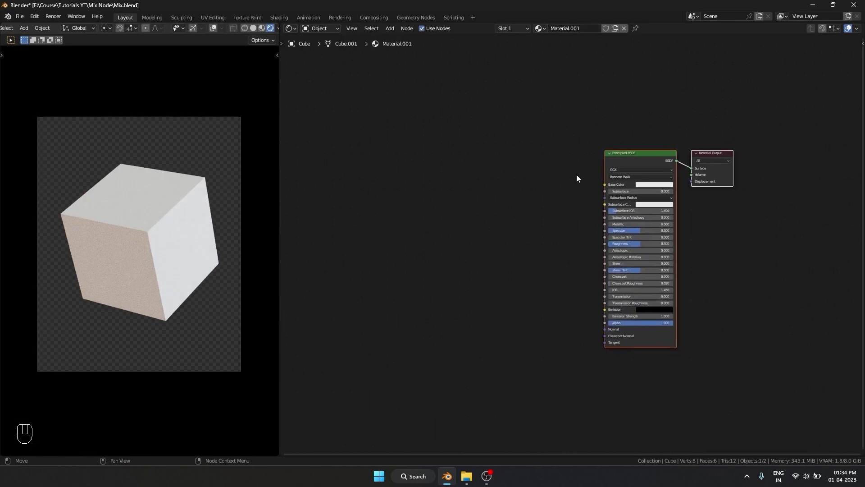
pyautogui.scroll(2, 577, 178)
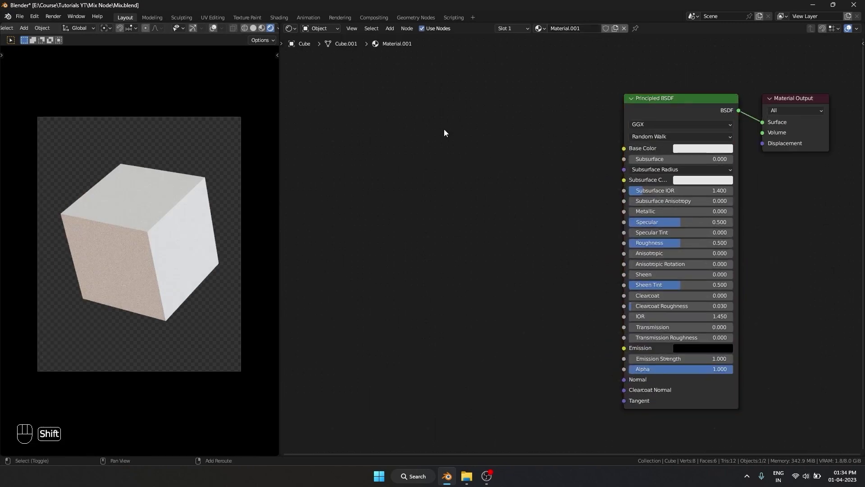
# - Add a Mix node beside the Principled BSDF and set its data type to Color
pyautogui.hotkey('shift', 'a')
pyautogui.write('mi')
pyautogui.press('Return')
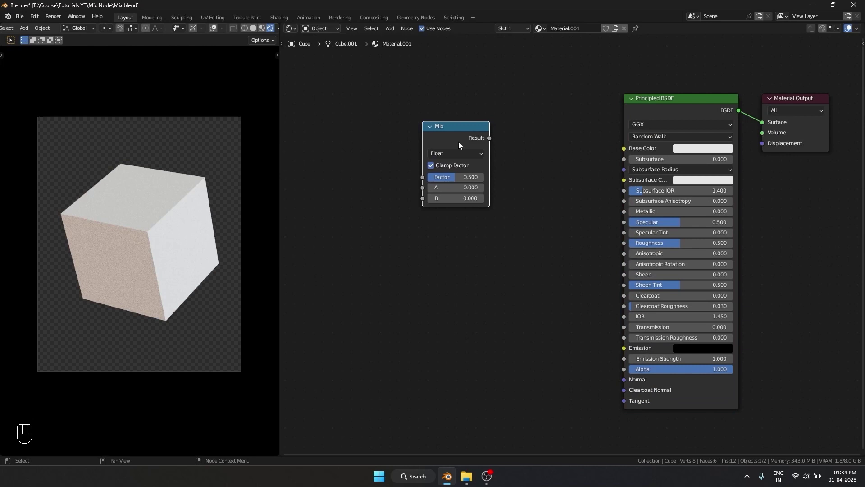
pyautogui.click(458, 142)
pyautogui.scroll(2, 498, 130)
pyautogui.click(499, 132)
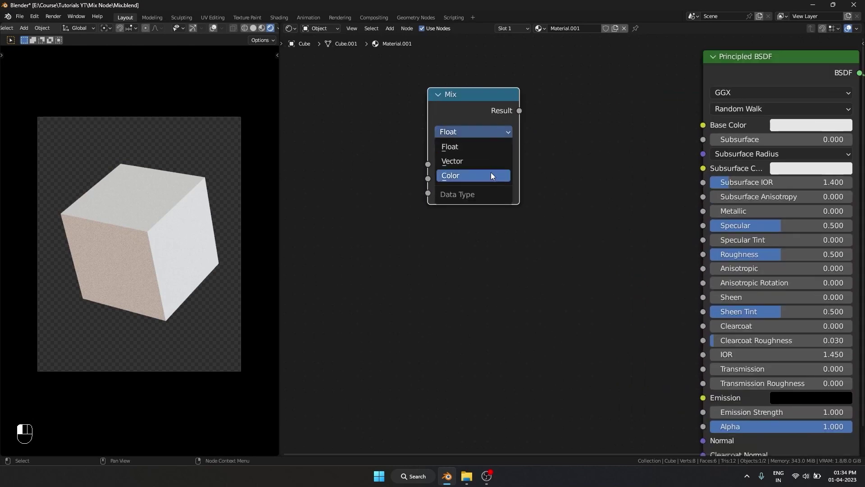
pyautogui.click(491, 172)
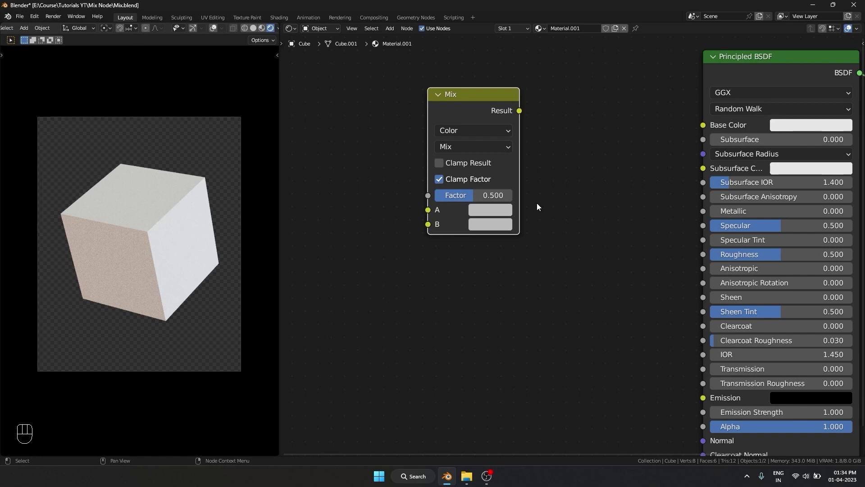
# - Set the Mix node's color A to red and color B to teal
pyautogui.click(493, 206)
pyautogui.click(527, 118)
pyautogui.click(491, 226)
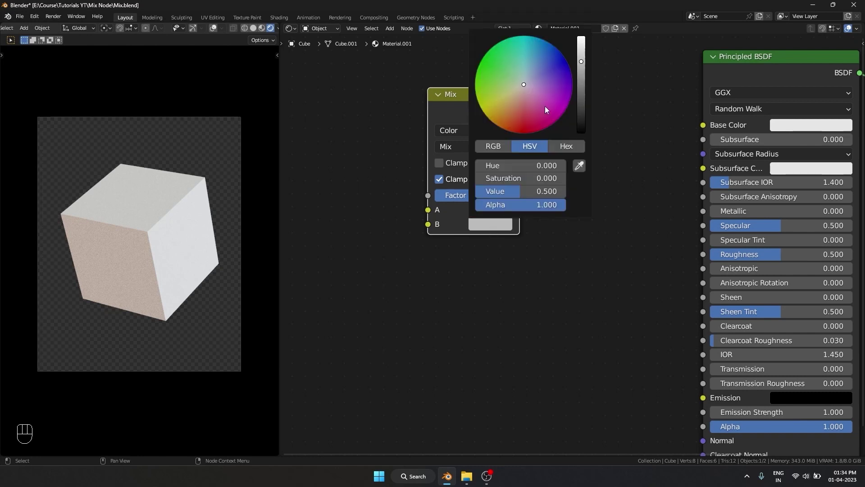
pyautogui.click(542, 77)
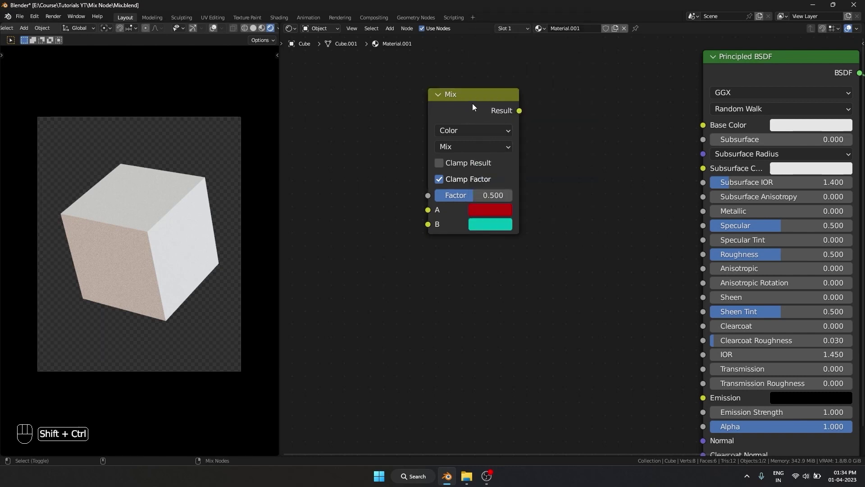
# - Set the Mix node's Factor to 0 and preview its result directly on the cube
pyautogui.keyDown('ctrl'); pyautogui.keyDown('shift'); pyautogui.click(472, 104); pyautogui.keyUp('shift'); pyautogui.keyUp('ctrl')
pyautogui.click(481, 212)
pyautogui.write('0')
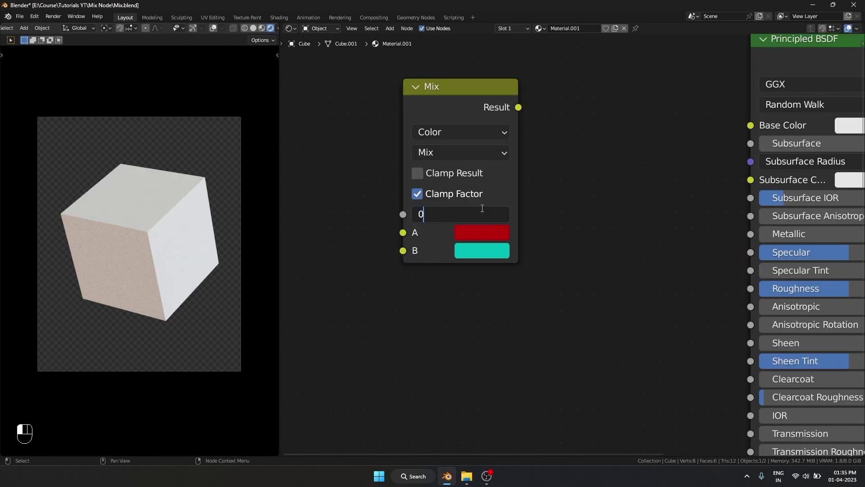
pyautogui.press('Return')
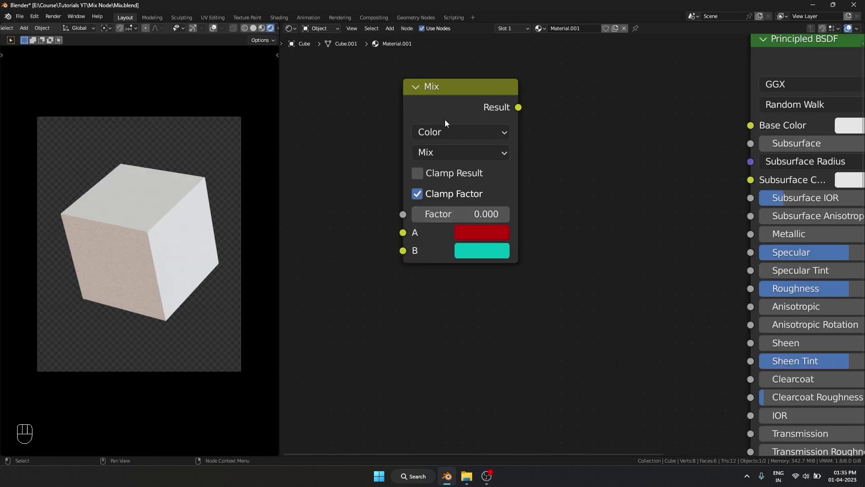
pyautogui.keyDown('ctrl'); pyautogui.keyDown('shift'); pyautogui.click(447, 105); pyautogui.keyUp('shift'); pyautogui.keyUp('ctrl')
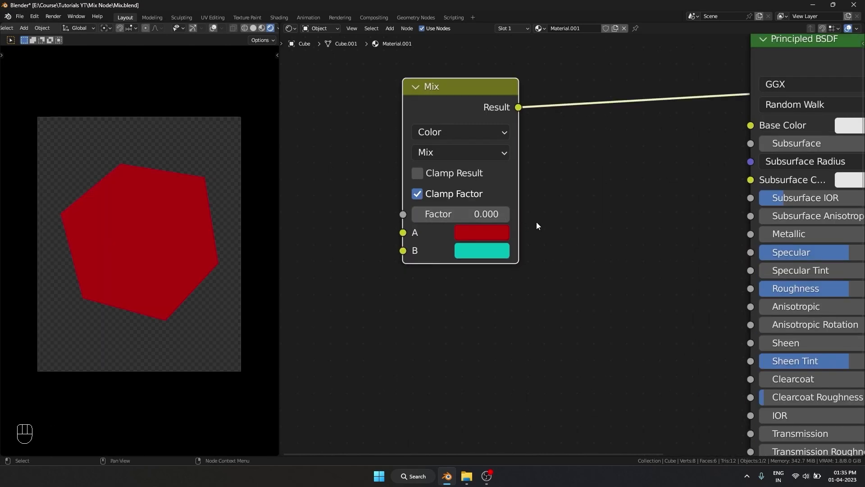
# - Raise the Mix node's Factor to 1, and lower it back to 0 to compare both colors
pyautogui.click(485, 214)
pyautogui.write('1')
pyautogui.press('Return')
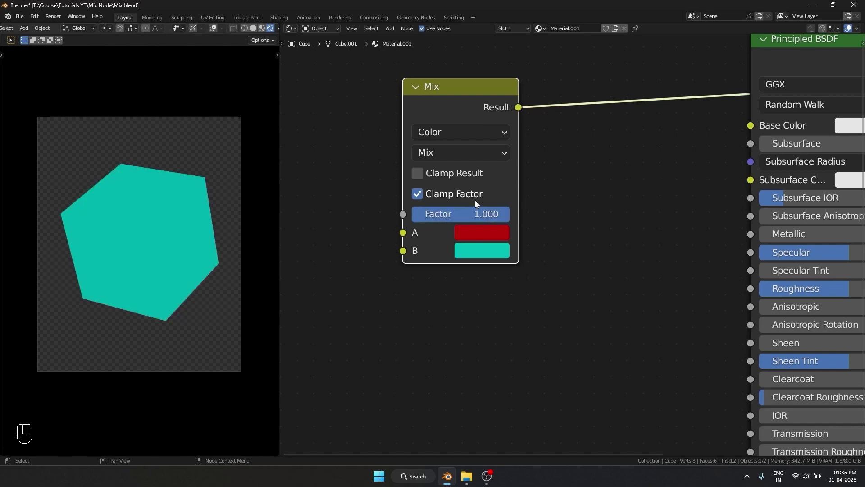
pyautogui.moveTo(477, 213); pyautogui.dragTo(378, 212)
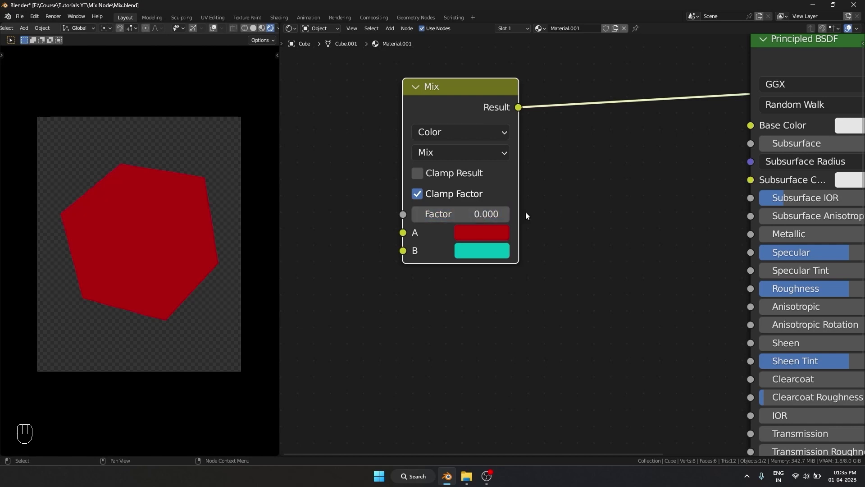
# - Set the Mix node's Factor to 0.5 for an even blend of both colors
pyautogui.moveTo(496, 214); pyautogui.dragTo(463, 216)
pyautogui.doubleClick(463, 216)
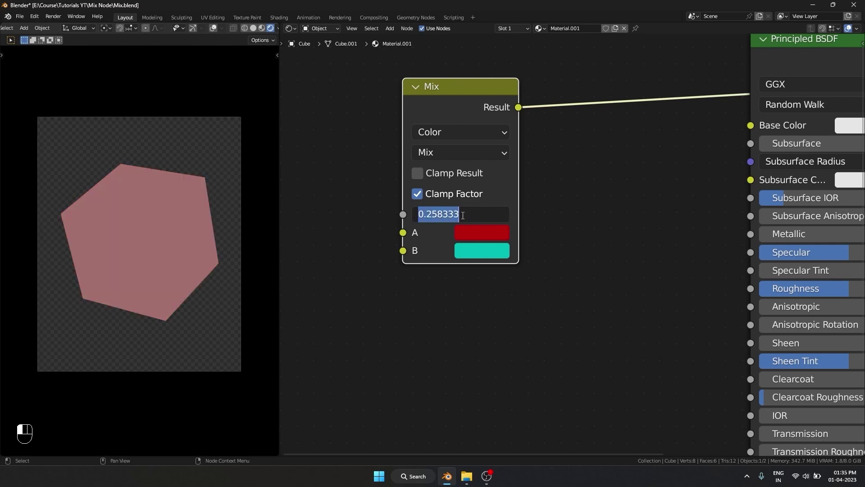
pyautogui.write('.5')
pyautogui.press('Return')
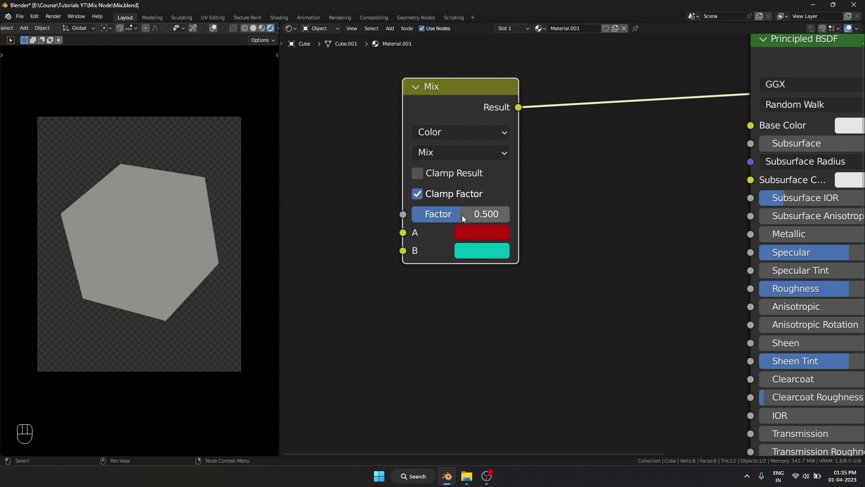
# - Add an RGB node set to full white and connect its Color output to the Mix node's Factor
pyautogui.hotkey('shift', 'a')
pyautogui.write('rgb')
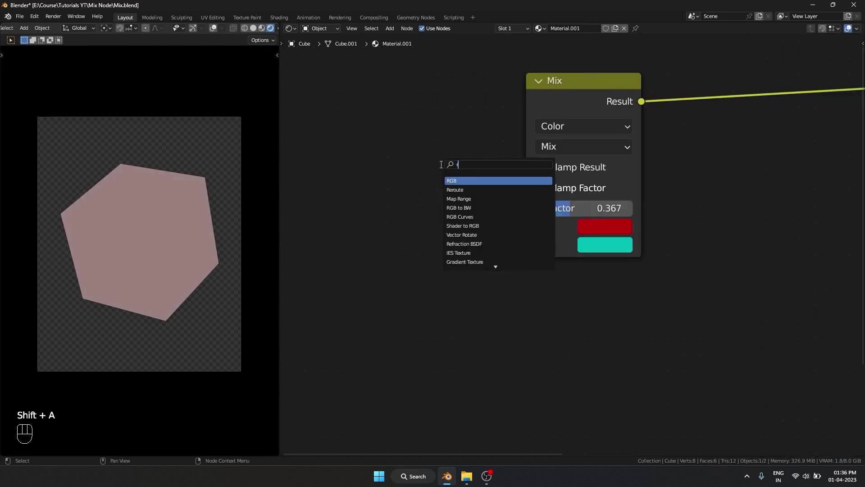
pyautogui.press('Return')
pyautogui.click(335, 181)
pyautogui.click(421, 196)
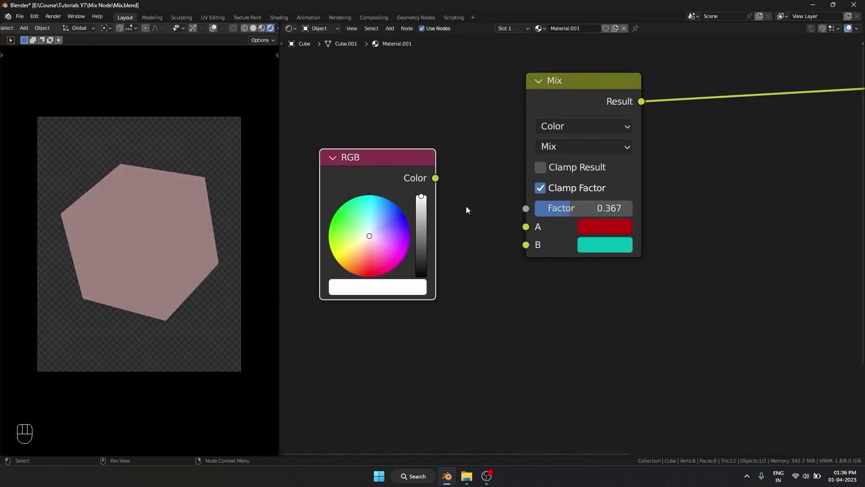
pyautogui.moveTo(423, 216); pyautogui.dragTo(423, 195)
pyautogui.moveTo(435, 178); pyautogui.dragTo(526, 209)
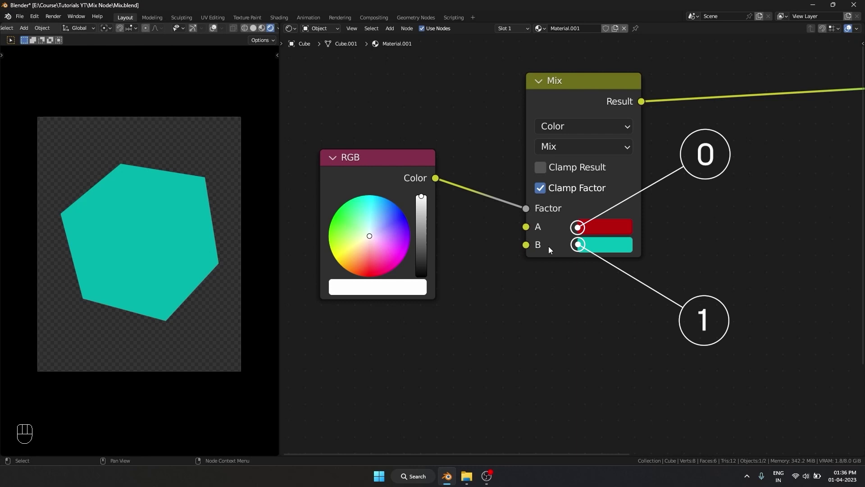
# - Lower the RGB node's brightness to black, and raise it back through grey to full white
pyautogui.moveTo(419, 204); pyautogui.dragTo(426, 283)
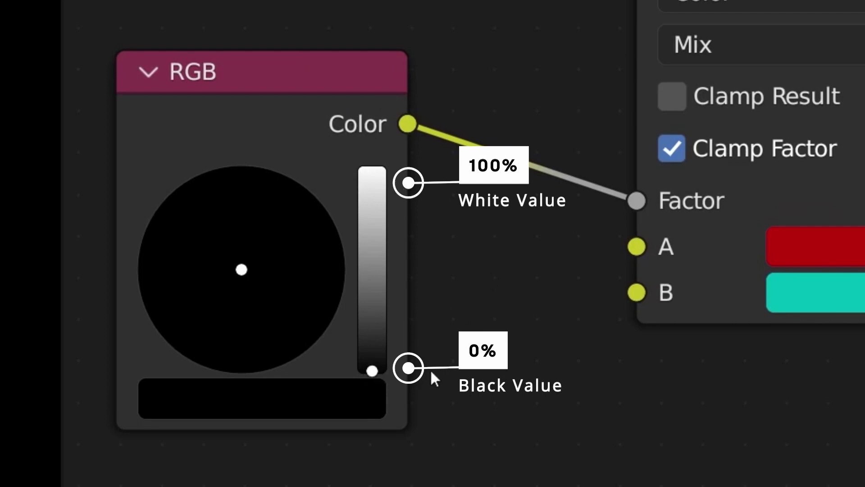
pyautogui.moveTo(368, 377); pyautogui.dragTo(373, 216)
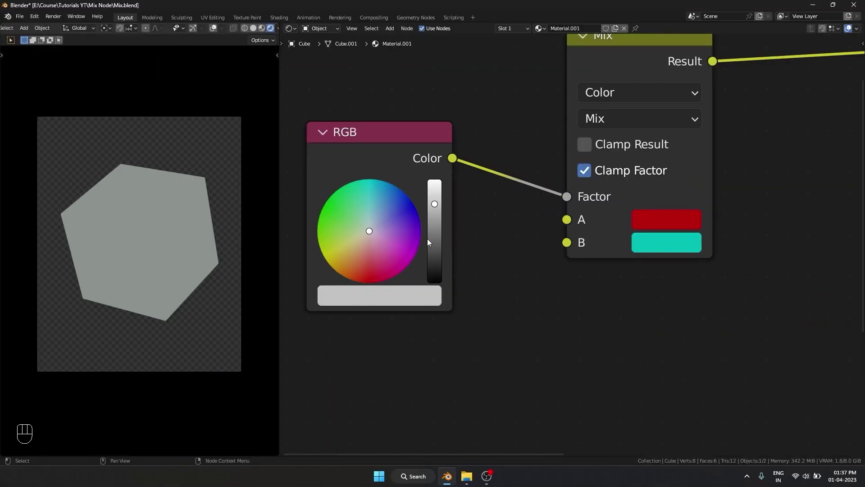
pyautogui.moveTo(433, 230); pyautogui.dragTo(464, 189)
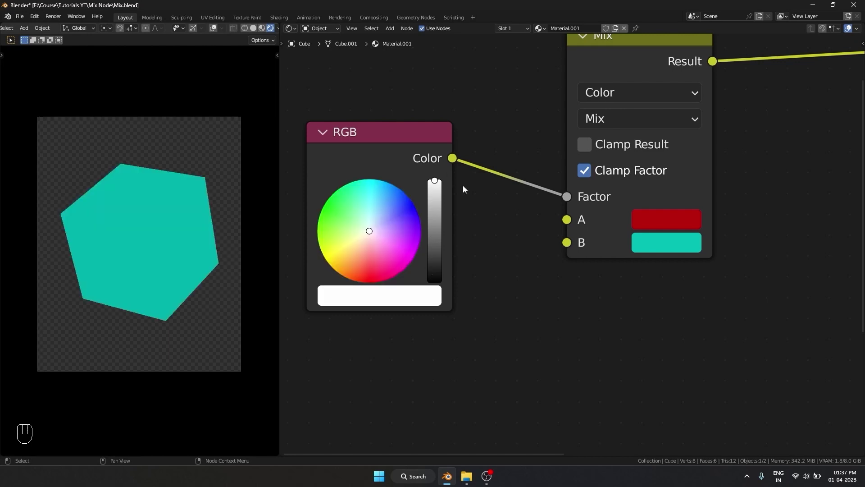
# - Delete the RGB and Mix nodes and connect the Principled BSDF to the Material Output's Surface
pyautogui.scroll(-3, 612, 239)
pyautogui.press('x')
pyautogui.keyDown('ctrl'); pyautogui.keyDown('shift'); pyautogui.click(696, 139); pyautogui.keyUp('shift'); pyautogui.keyUp('ctrl')
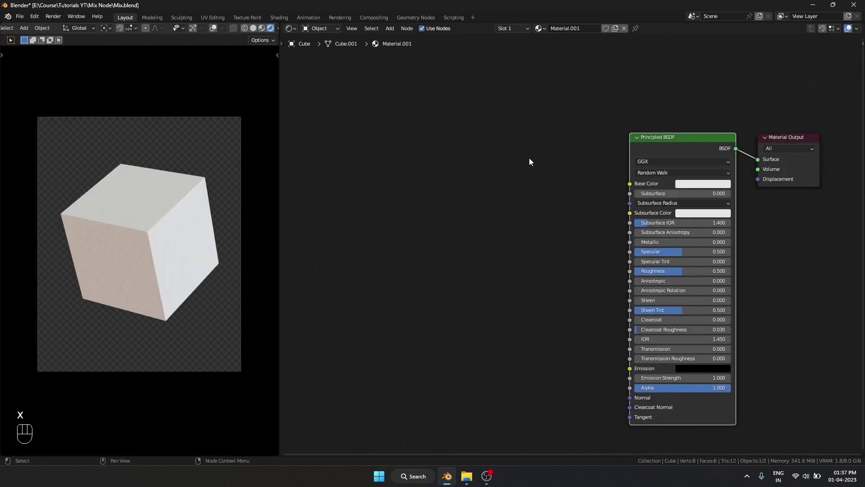
pyautogui.moveTo(555, 175); pyautogui.dragTo(412, 179, button='middle')
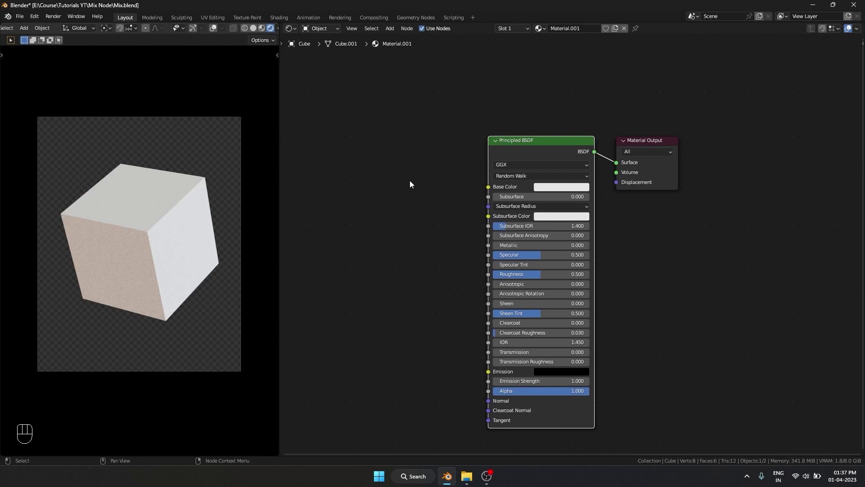
# - Undo the reconnection of the Principled BSDF and the deletion of the RGB and Mix nodes
pyautogui.hotkey('ctrl', 'z')
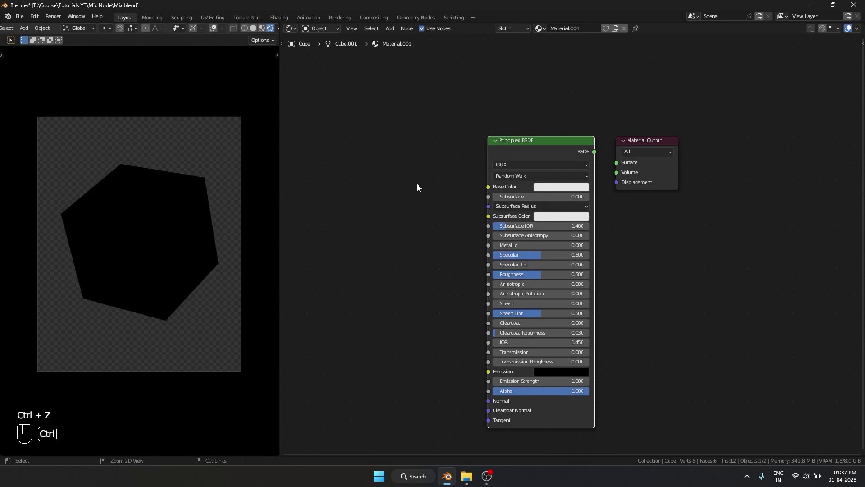
pyautogui.hotkey('ctrl', 'z')
pyautogui.hotkey('ctrl', 'z')
pyautogui.scroll(5, 491, 233)
pyautogui.moveTo(387, 222)
pyautogui.mouseDown()
pyautogui.moveTo(387, 280)
pyautogui.moveTo(388, 221)
pyautogui.mouseUp()
pyautogui.click(546, 177)
pyautogui.scroll(-4, 644, 183)
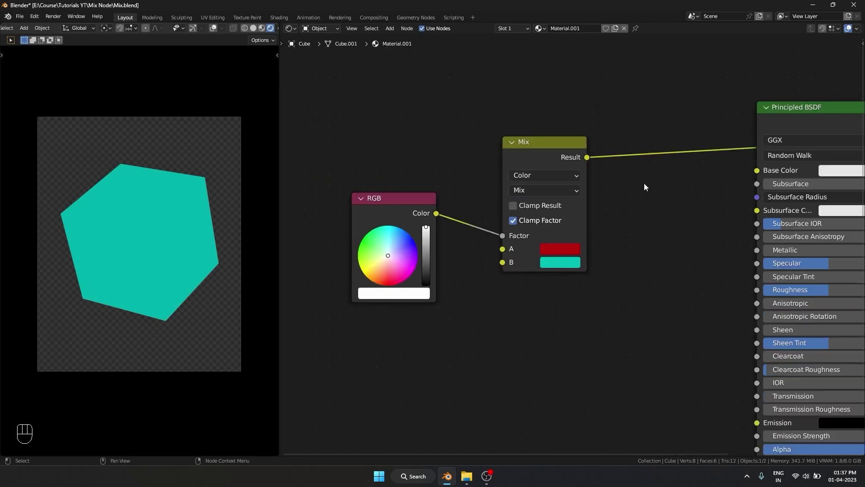
# - Check the Mix node's blending modes and link the Principled BSDF to the Material Output's Surface
pyautogui.click(525, 159)
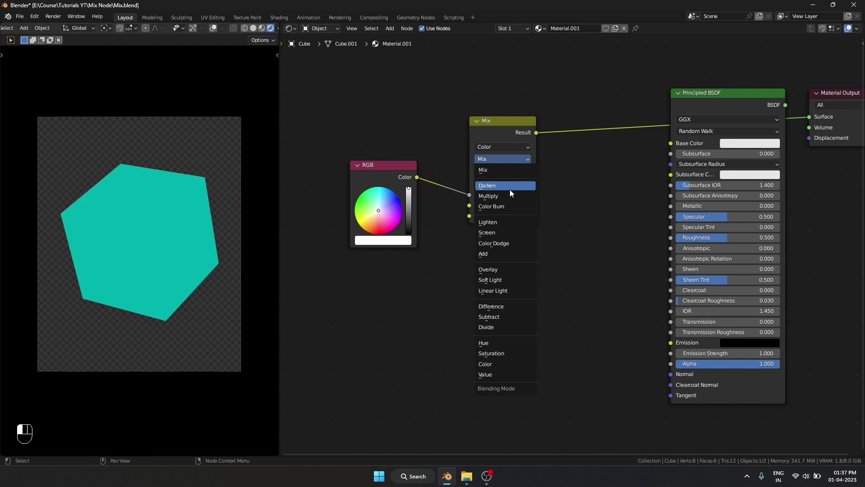
pyautogui.keyDown('ctrl'); pyautogui.keyDown('shift'); pyautogui.click(642, 104); pyautogui.keyUp('shift'); pyautogui.keyUp('ctrl')
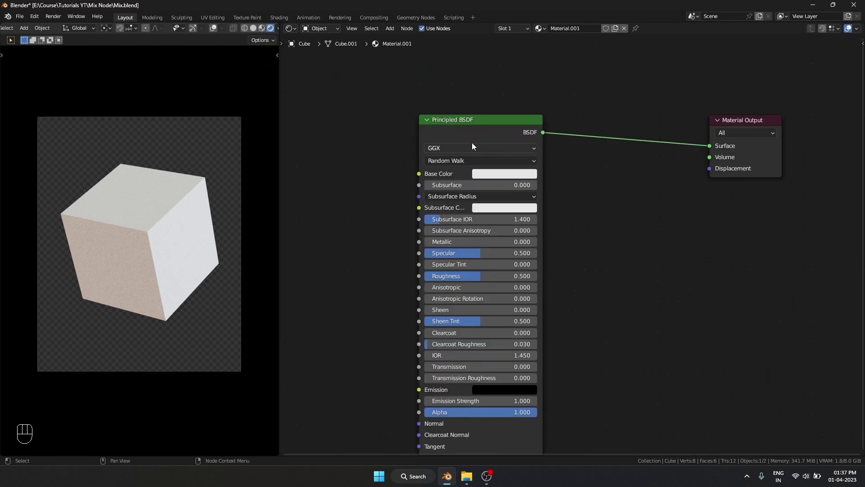
# - Duplicate the Principled BSDF, and set the original's Base Color to yellow and the copy's to blue
pyautogui.hotkey('shift', 'd')
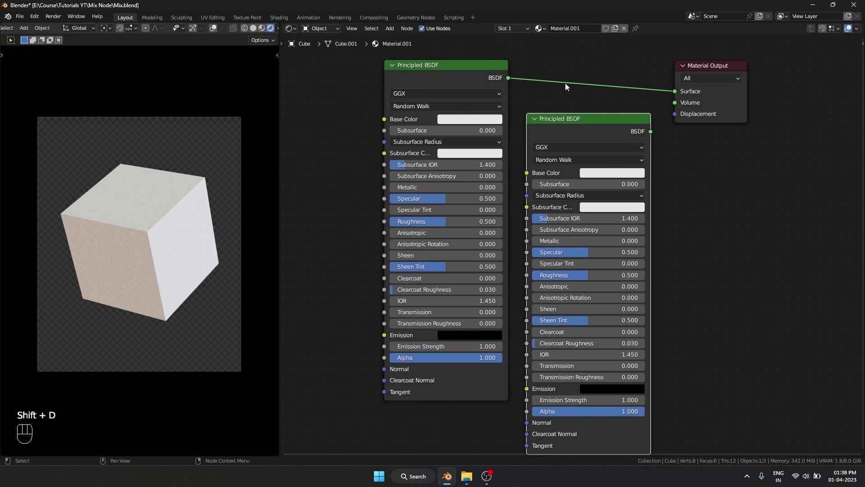
pyautogui.moveTo(542, 114); pyautogui.dragTo(518, 149, button='middle')
pyautogui.click(473, 155)
pyautogui.click(486, 224)
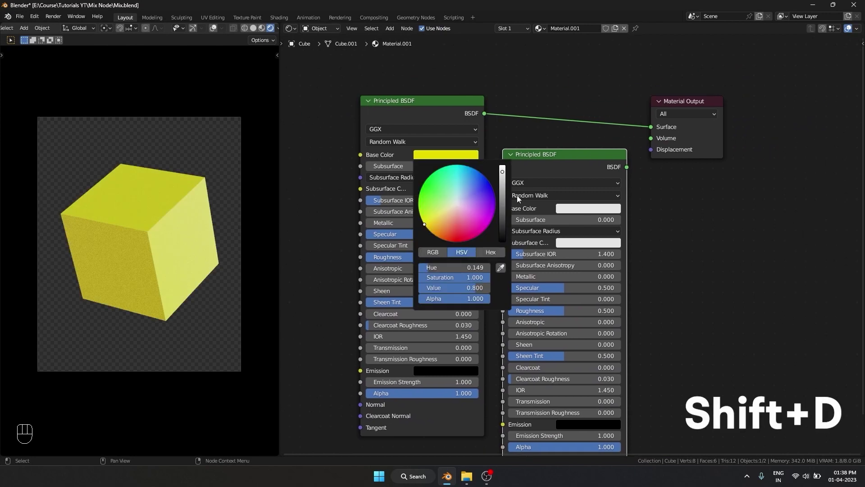
pyautogui.click(580, 209)
pyautogui.click(581, 110)
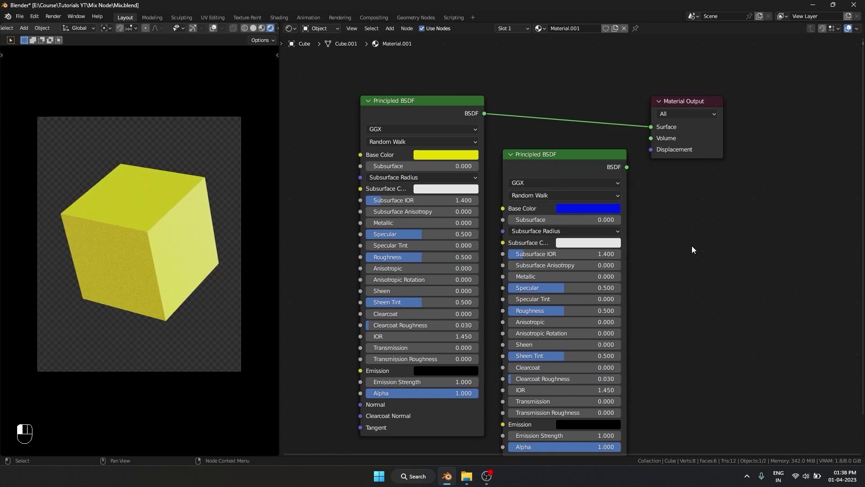
# - Combine both Principled BSDF nodes through a Mix Shader feeding the Material Output, and set its Fac to 1.000
pyautogui.keyDown('ctrl'); pyautogui.keyDown('alt'); pyautogui.moveTo(444, 112); pyautogui.dragTo(574, 214, button='right'); pyautogui.keyUp('alt'); pyautogui.keyUp('ctrl')
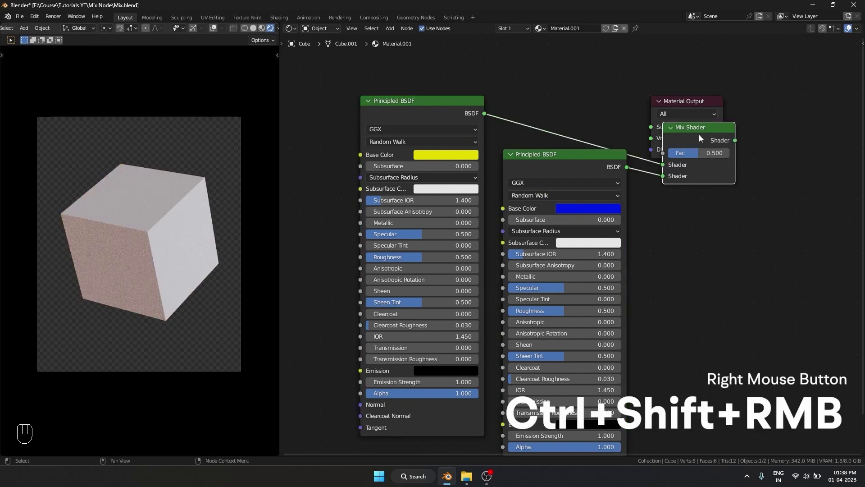
pyautogui.moveTo(699, 135); pyautogui.dragTo(678, 69)
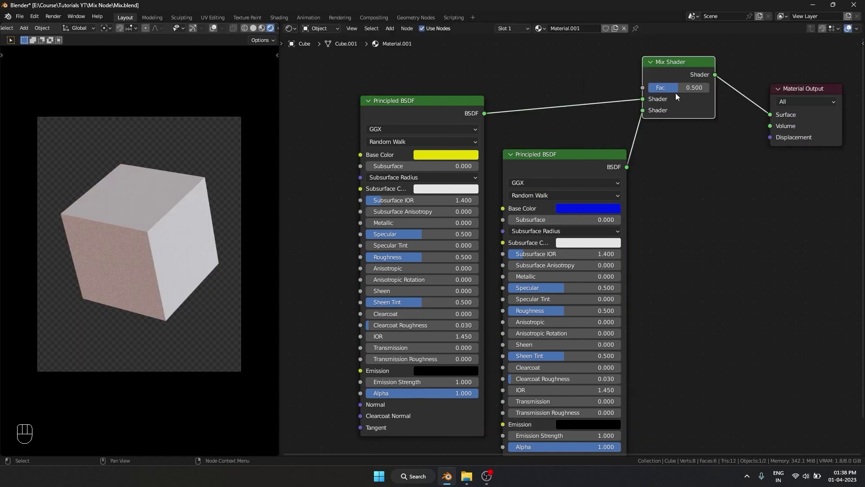
pyautogui.moveTo(686, 91); pyautogui.dragTo(671, 157, button='middle')
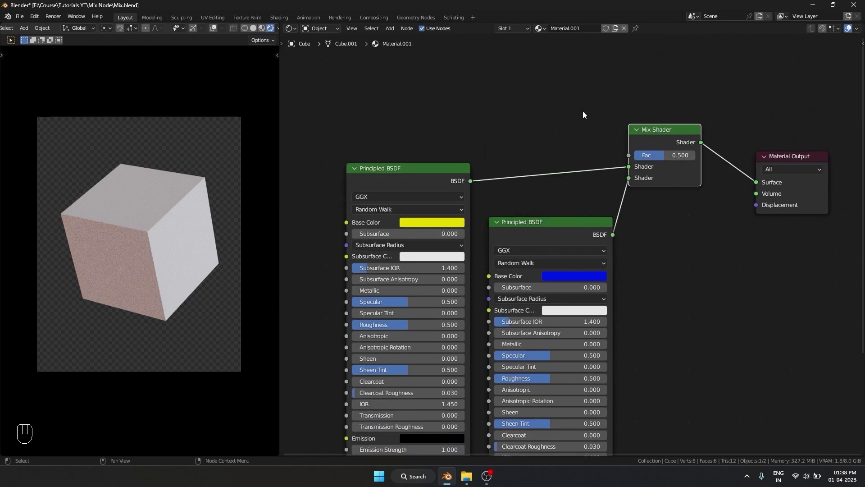
pyautogui.moveTo(666, 156); pyautogui.dragTo(697, 155)
# - Add an RGB node above the shaders, connect its Color to the Mix Shader's Fac, and vary its brightness
pyautogui.hotkey('shift', 'a')
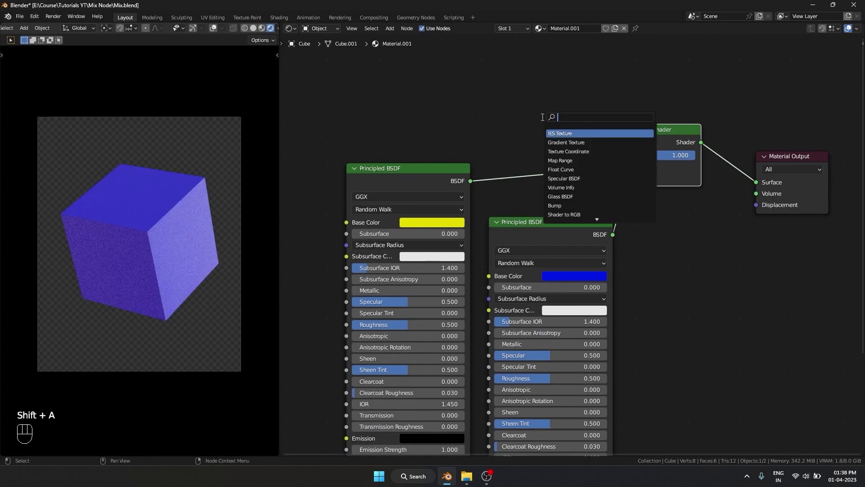
pyautogui.write('rgb')
pyautogui.press('Return')
pyautogui.click(508, 79)
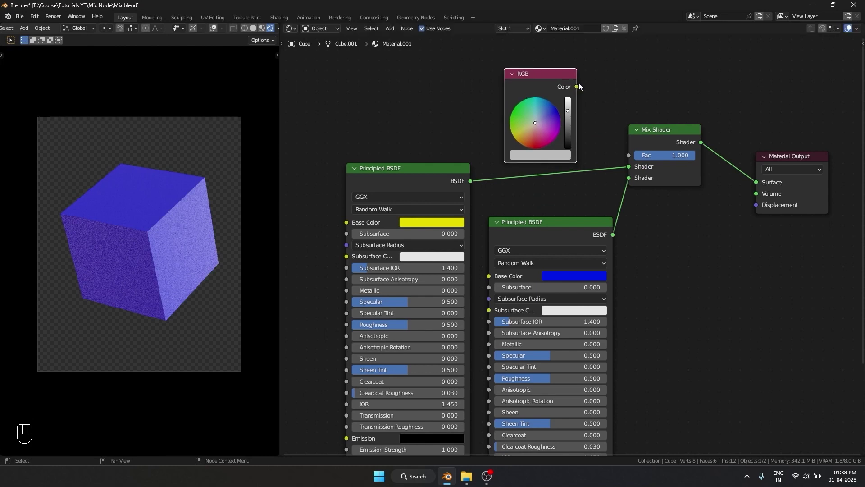
pyautogui.moveTo(577, 87); pyautogui.dragTo(628, 154)
pyautogui.moveTo(568, 111); pyautogui.dragTo(554, 49)
pyautogui.moveTo(553, 49); pyautogui.dragTo(552, 97)
# - Cut the RGB node's link to the Mix Shader's Fac and delete the RGB node
pyautogui.keyDown('ctrl'); pyautogui.moveTo(610, 78); pyautogui.dragTo(559, 140, button='right'); pyautogui.keyUp('ctrl')
pyautogui.keyDown('shift'); pyautogui.moveTo(559, 140); pyautogui.dragTo(622, 213, button='middle'); pyautogui.keyUp('shift')
pyautogui.press('x')
# - Add a Noise Texture node above the shaders and preview it directly on the cube
pyautogui.hotkey('shift', 'a')
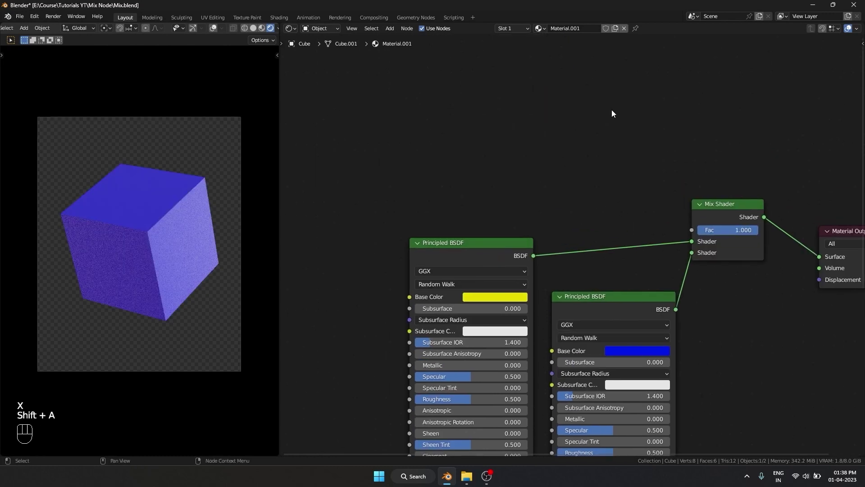
pyautogui.hotkey('shift', 'a')
pyautogui.write('noi')
pyautogui.press('Return')
pyautogui.click(452, 73)
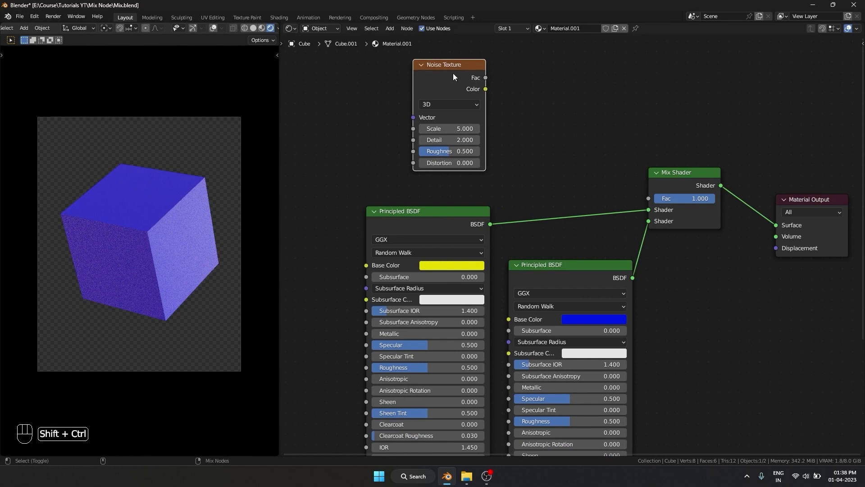
pyautogui.keyDown('ctrl'); pyautogui.keyDown('shift'); pyautogui.click(453, 73); pyautogui.keyUp('shift'); pyautogui.keyUp('ctrl')
# - Insert a ColorRamp after the Noise Texture and bring its black and white stops together at about 0.500
pyautogui.hotkey('shift', 'a')
pyautogui.click(543, 179)
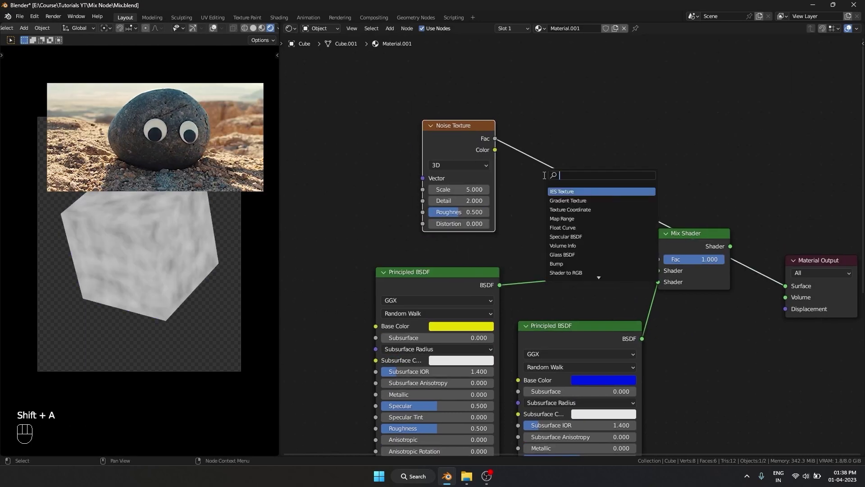
pyautogui.write('c')
pyautogui.click(567, 199)
pyautogui.click(559, 148)
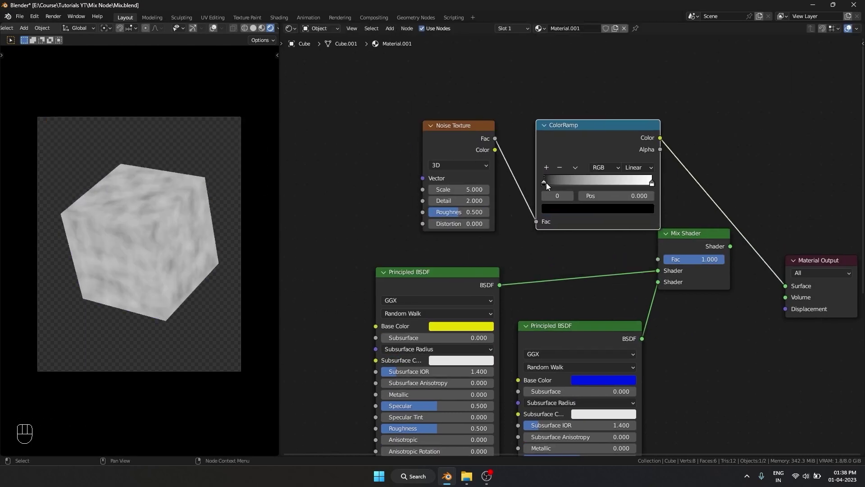
pyautogui.moveTo(544, 183); pyautogui.dragTo(598, 182)
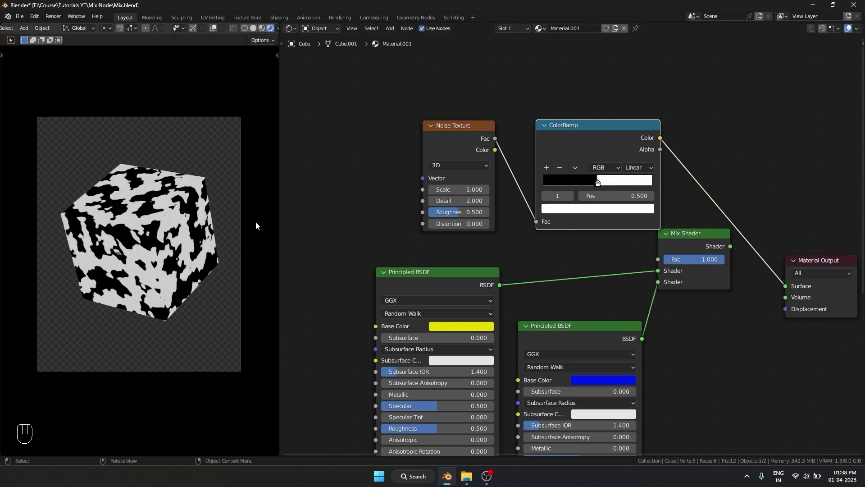
# - Drive the Mix Shader's Fac with the ColorRamp's Color and feed the Mix Shader into the Material Output
pyautogui.moveTo(685, 252); pyautogui.dragTo(702, 261)
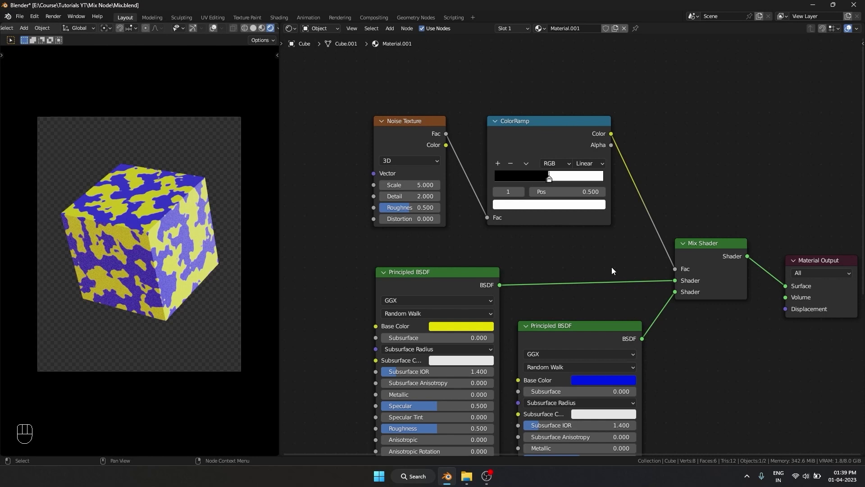
pyautogui.press('Home')
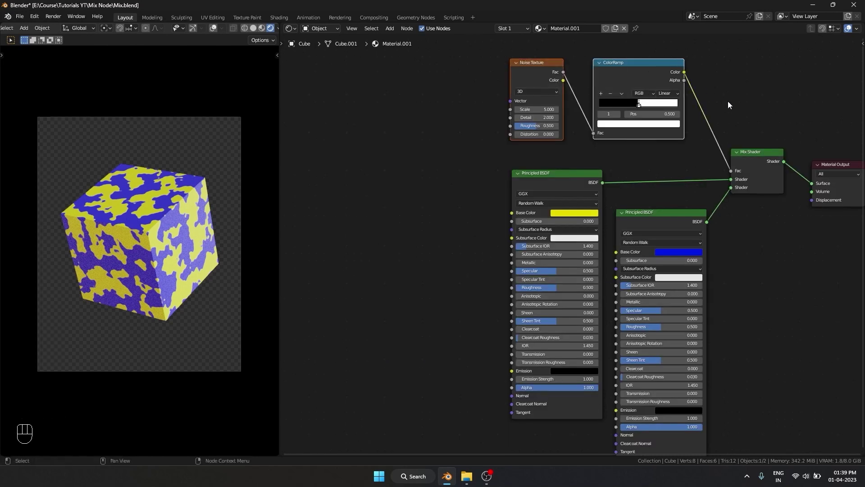
# - Detach the Noise Texture and ColorRamp from the Mix Shader and arrange them beside the yellow Principled BSDF
pyautogui.keyDown('alt'); pyautogui.moveTo(721, 98); pyautogui.dragTo(705, 136, button='right'); pyautogui.keyUp('alt')
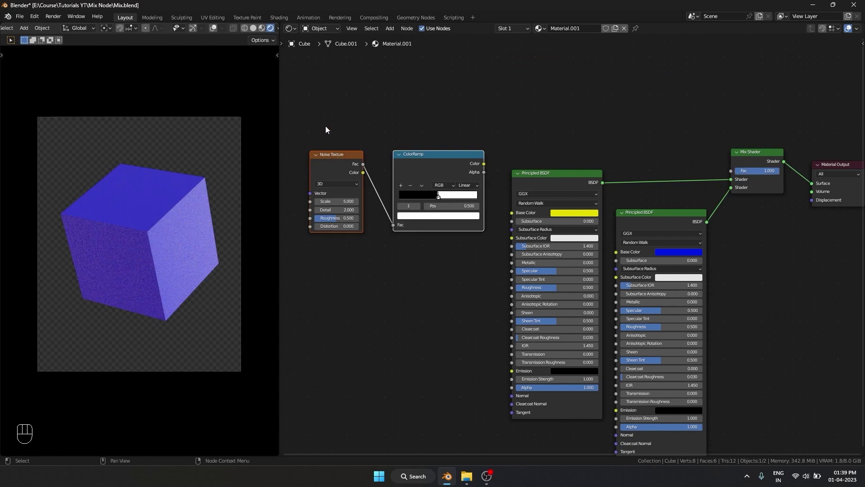
pyautogui.moveTo(325, 126); pyautogui.dragTo(580, 275)
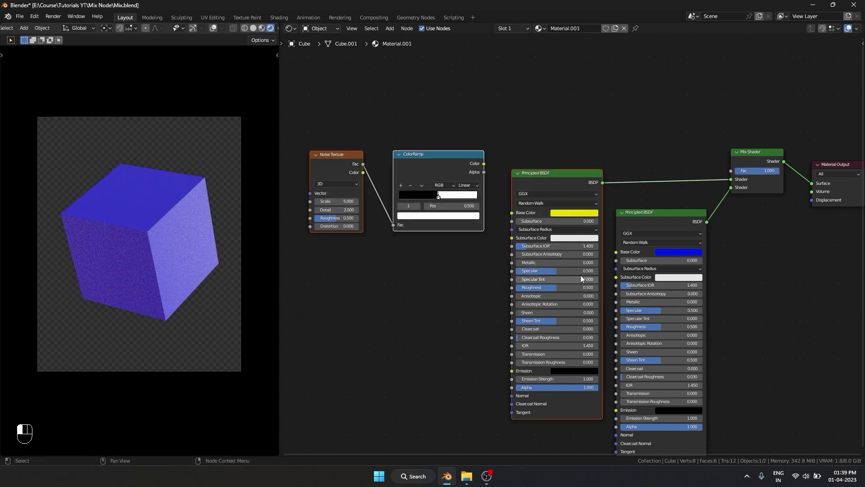
pyautogui.moveTo(558, 190); pyautogui.dragTo(461, 156)
pyautogui.click(520, 245)
pyautogui.keyDown('shift'); pyautogui.moveTo(520, 245); pyautogui.dragTo(615, 238, button='middle'); pyautogui.keyUp('shift')
pyautogui.scroll(7, 615, 238)
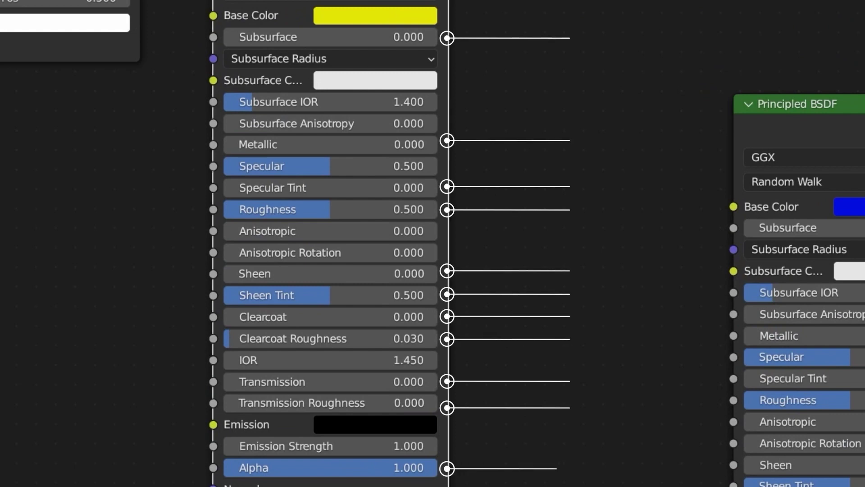
# - Try the yellow Principled BSDF's Subsurface slider and set its Specular to 1.000
pyautogui.moveTo(253, 38); pyautogui.dragTo(223, 38)
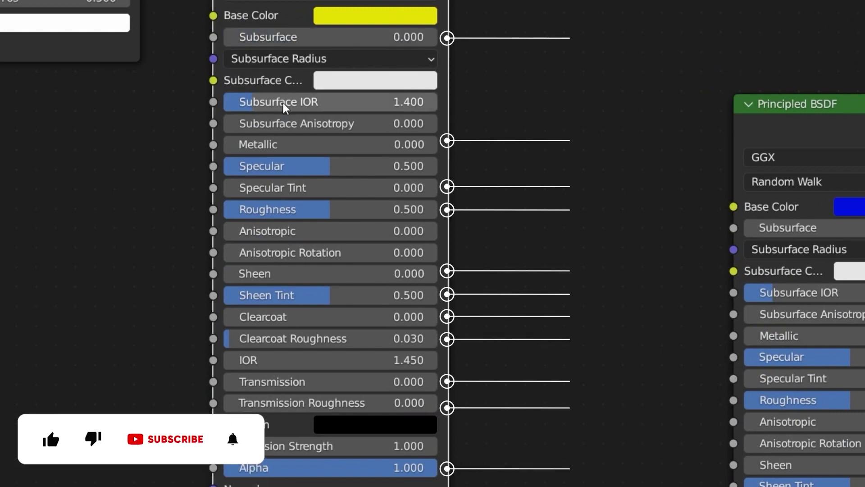
pyautogui.moveTo(286, 170); pyautogui.dragTo(440, 166)
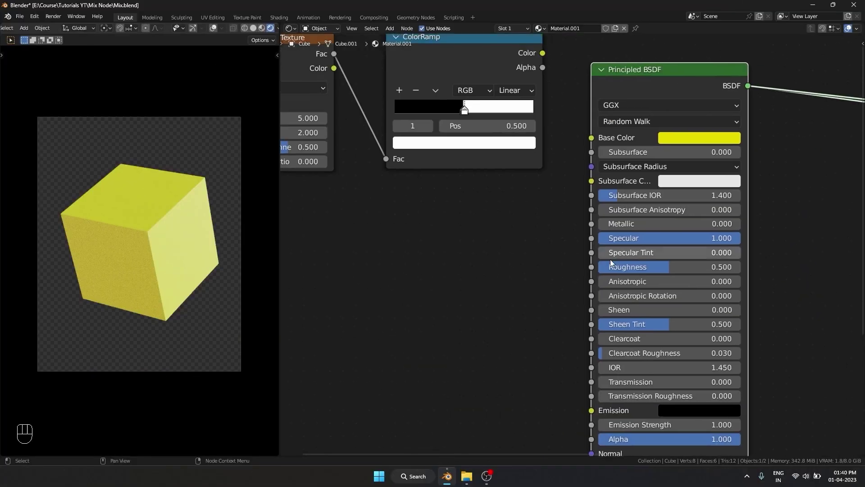
pyautogui.hotkey('ctrl', 'z')
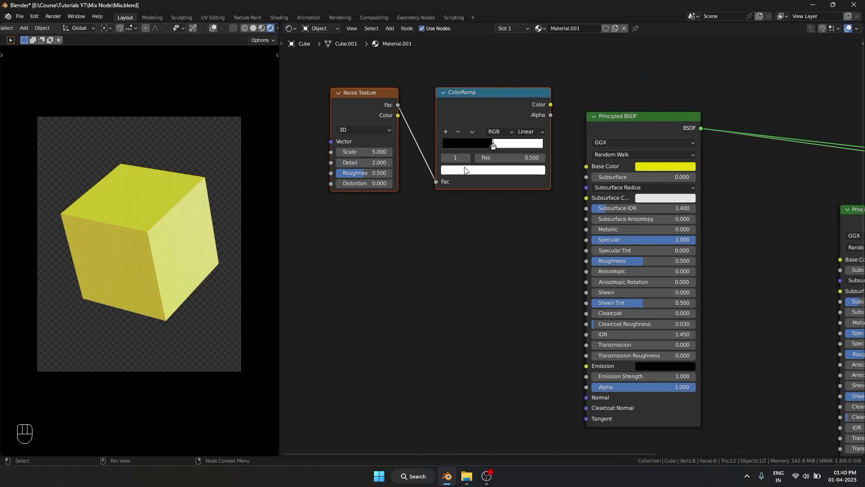
# - Move the Noise Texture and ColorRamp lower beside the yellow Principled BSDF, and vary its Alpha, ending at 1.000
pyautogui.moveTo(479, 113); pyautogui.dragTo(443, 231)
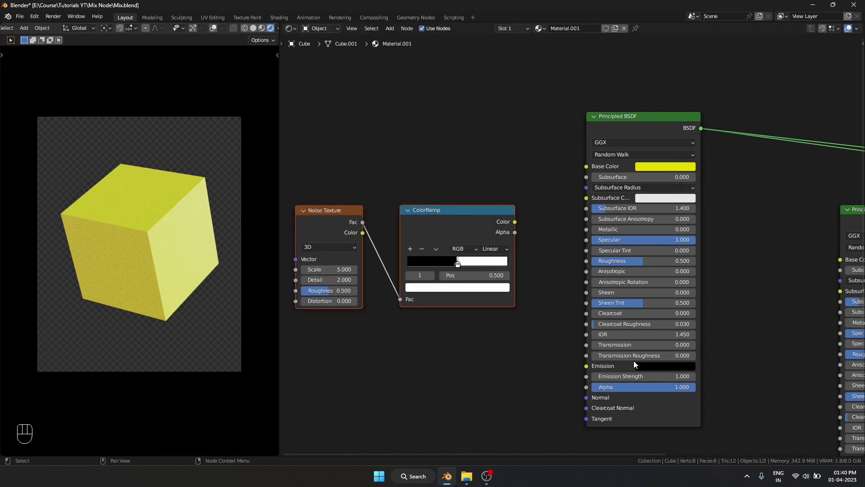
pyautogui.moveTo(513, 199); pyautogui.dragTo(554, 356)
pyautogui.moveTo(512, 322); pyautogui.dragTo(427, 203, button='middle')
pyautogui.scroll(2, 586, 253)
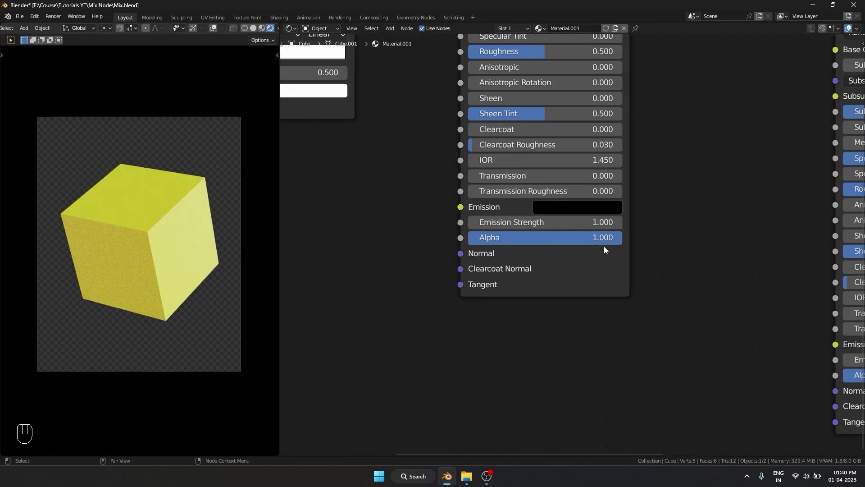
pyautogui.moveTo(614, 238)
pyautogui.mouseDown()
pyautogui.moveTo(477, 239)
pyautogui.moveTo(622, 238)
pyautogui.mouseUp()
# - Connect the ColorRamp's Color to the yellow Principled BSDF's Alpha and preview that shader on the cube
pyautogui.moveTo(384, 157); pyautogui.dragTo(428, 262, button='middle')
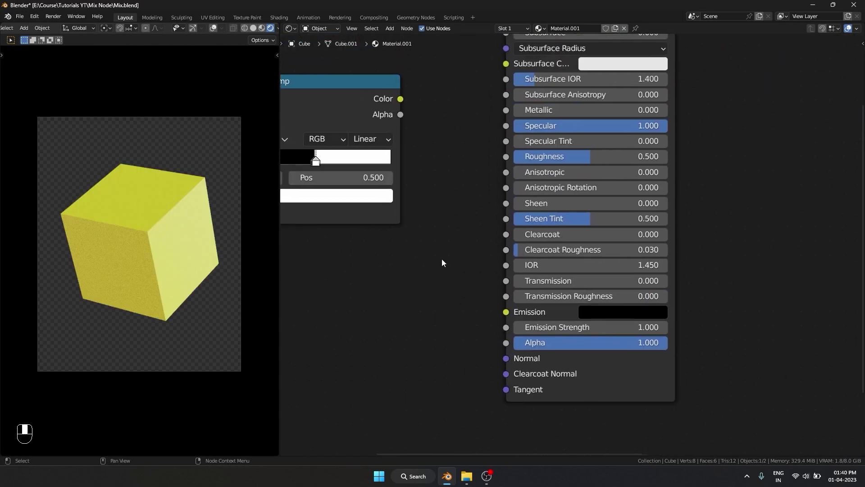
pyautogui.moveTo(400, 98); pyautogui.dragTo(453, 323)
pyautogui.keyDown('ctrl'); pyautogui.keyDown('shift'); pyautogui.click(342, 103); pyautogui.keyUp('shift'); pyautogui.keyUp('ctrl')
pyautogui.moveTo(400, 100); pyautogui.dragTo(506, 342)
pyautogui.moveTo(360, 339); pyautogui.dragTo(461, 391, button='middle')
pyautogui.keyDown('ctrl'); pyautogui.keyDown('shift'); pyautogui.click(723, 421); pyautogui.keyUp('shift'); pyautogui.keyUp('ctrl')
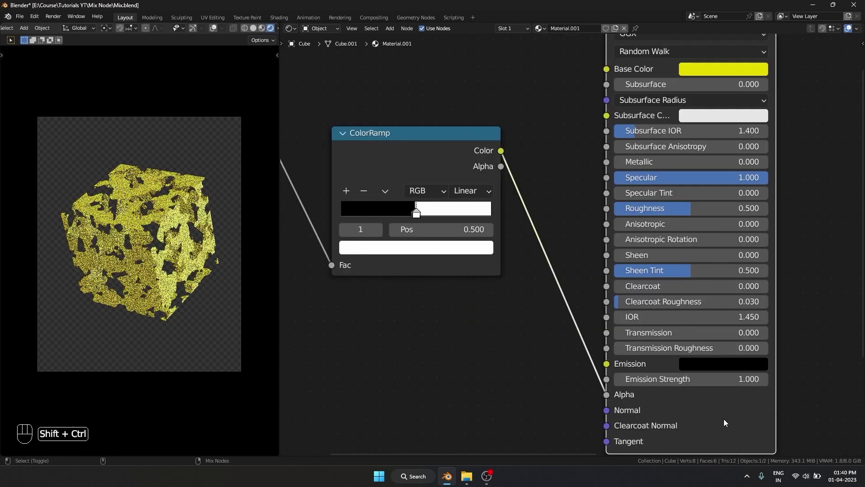
# - Disconnect the ColorRamp from Alpha, try the Roughness slider, and connect the ColorRamp's Color to Roughness
pyautogui.moveTo(500, 158); pyautogui.dragTo(485, 196, button='middle')
pyautogui.click(484, 189)
pyautogui.moveTo(486, 189); pyautogui.dragTo(559, 247)
pyautogui.moveTo(706, 246); pyautogui.dragTo(753, 250)
pyautogui.moveTo(486, 189); pyautogui.dragTo(591, 246)
# - Set the Noise Texture's Detail to 8.100 and Roughness to 0.650, and reselect the cube seen from closer up
pyautogui.moveTo(401, 344); pyautogui.dragTo(636, 351, button='middle')
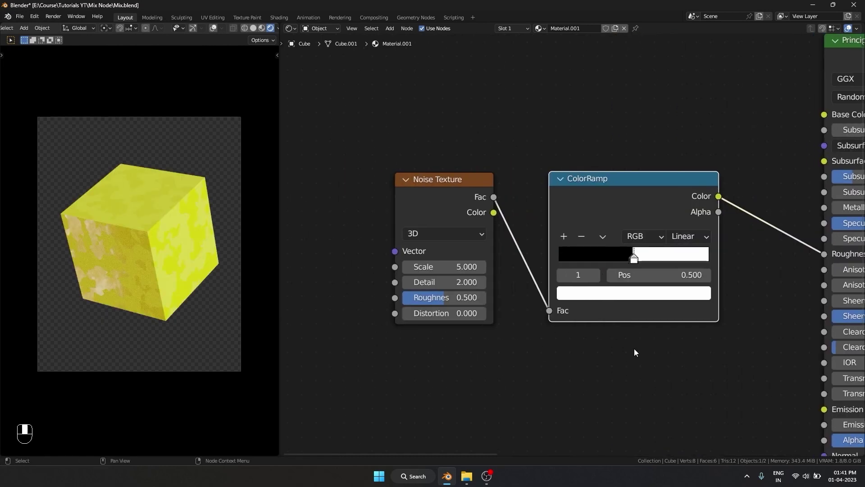
pyautogui.moveTo(444, 282); pyautogui.dragTo(431, 297)
pyautogui.moveTo(449, 298); pyautogui.dragTo(266, 191, button='middle')
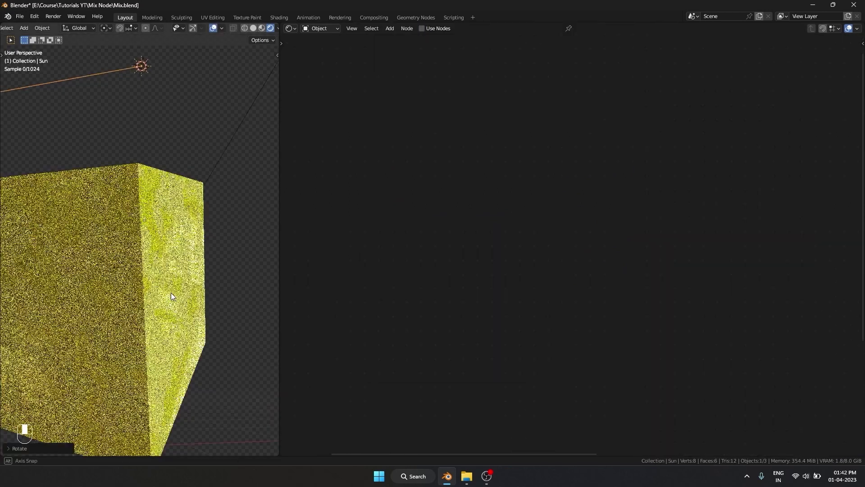
pyautogui.moveTo(172, 293); pyautogui.dragTo(177, 291, button='middle')
pyautogui.click(179, 294)
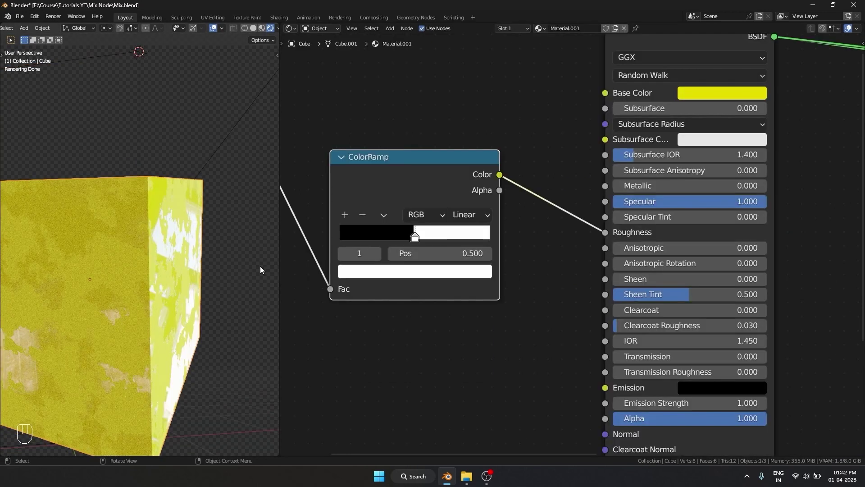
# - Compare the cube with and without the ColorRamp's Roughness link, and preview the ColorRamp pattern against the shader
pyautogui.keyDown('ctrl'); pyautogui.moveTo(513, 178); pyautogui.dragTo(517, 208, button='right'); pyautogui.keyUp('ctrl')
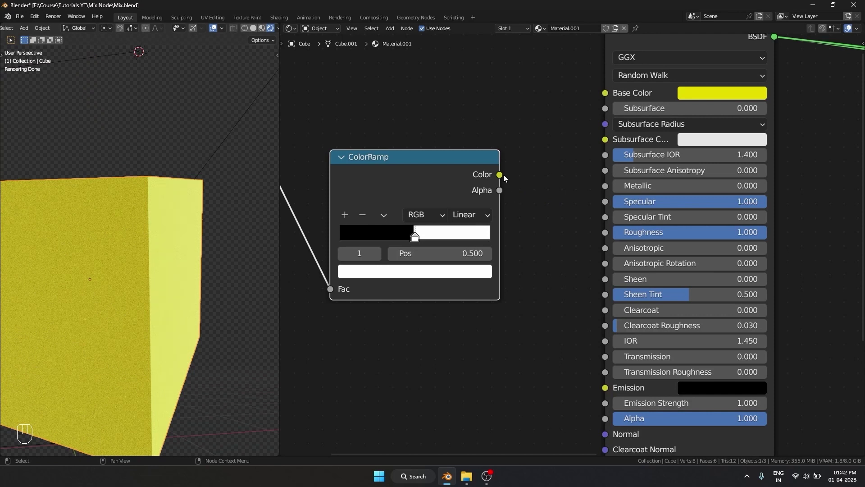
pyautogui.moveTo(500, 175); pyautogui.dragTo(606, 232)
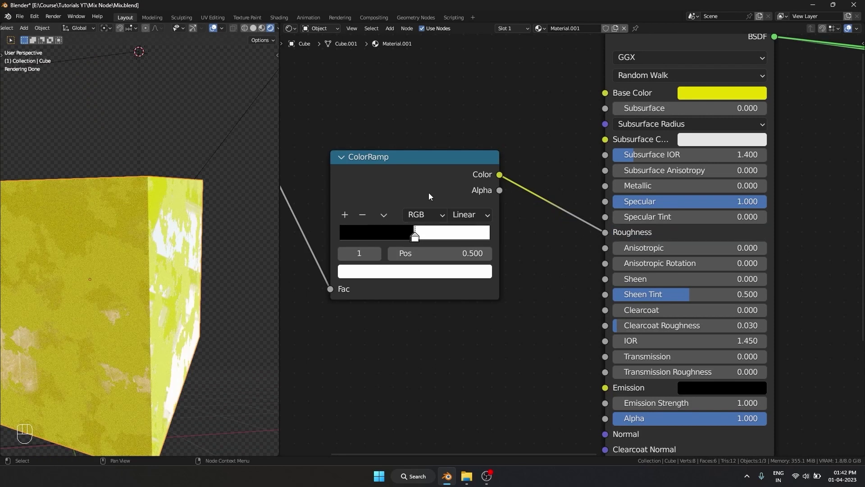
pyautogui.keyDown('ctrl'); pyautogui.keyDown('shift'); pyautogui.click(429, 193); pyautogui.keyUp('shift'); pyautogui.keyUp('ctrl')
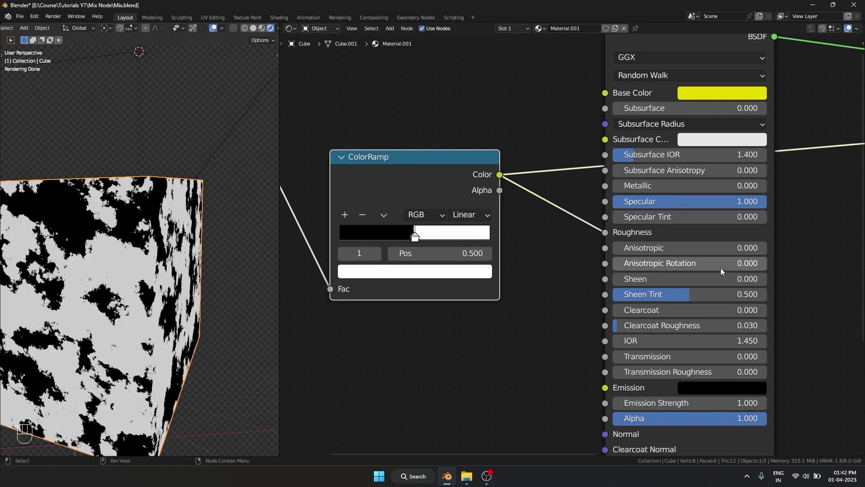
pyautogui.keyDown('ctrl'); pyautogui.keyDown('shift'); pyautogui.click(697, 39); pyautogui.keyUp('shift'); pyautogui.keyUp('ctrl')
# - Disconnect the ColorRamp from Roughness and set the yellow Principled BSDF's Roughness to 1.000
pyautogui.moveTo(605, 232); pyautogui.dragTo(564, 232)
pyautogui.moveTo(689, 232); pyautogui.dragTo(760, 233)
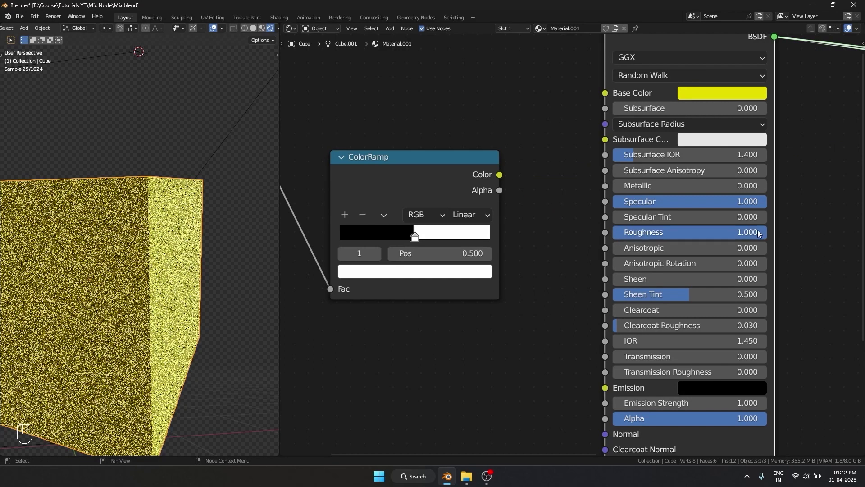
pyautogui.moveTo(499, 174); pyautogui.dragTo(613, 235)
pyautogui.keyDown('ctrl'); pyautogui.moveTo(566, 197); pyautogui.dragTo(558, 259, button='right'); pyautogui.keyUp('ctrl')
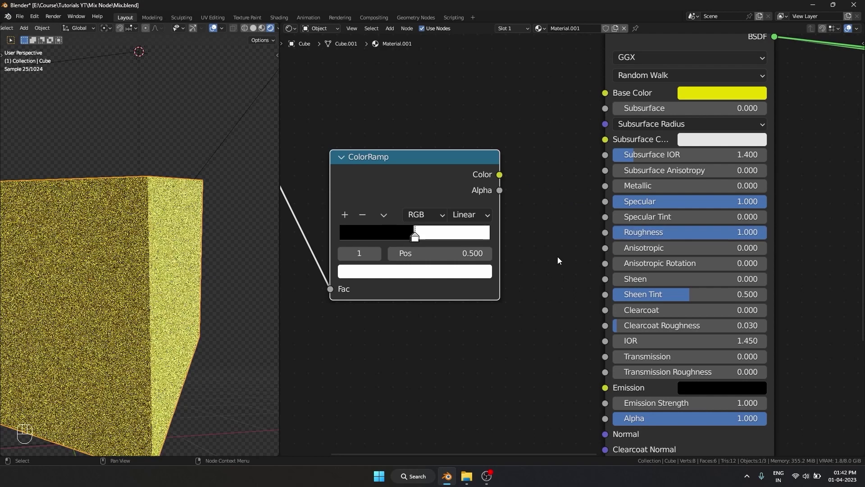
# - Connect the ColorRamp's Color to the yellow Principled BSDF's Transmission and examine the whole cube
pyautogui.moveTo(518, 185); pyautogui.dragTo(473, 133, button='middle')
pyautogui.moveTo(455, 124); pyautogui.dragTo(561, 305)
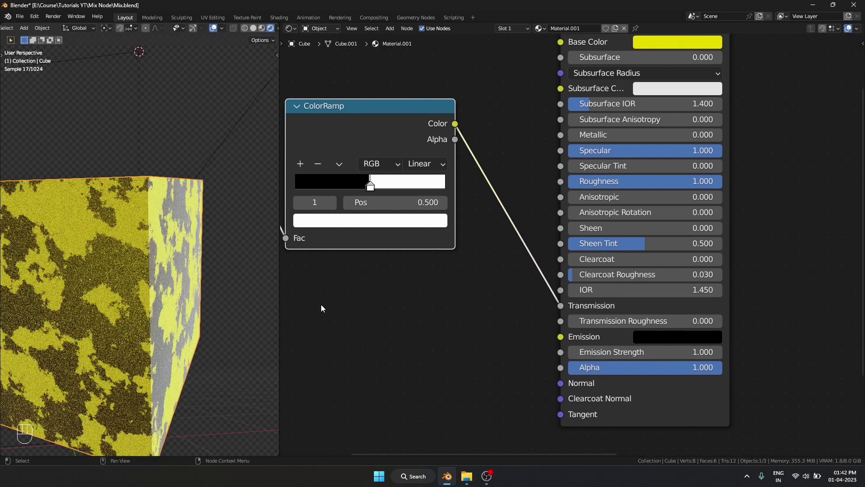
pyautogui.scroll(-3, 164, 303)
pyautogui.moveTo(165, 302); pyautogui.dragTo(122, 352, button='middle')
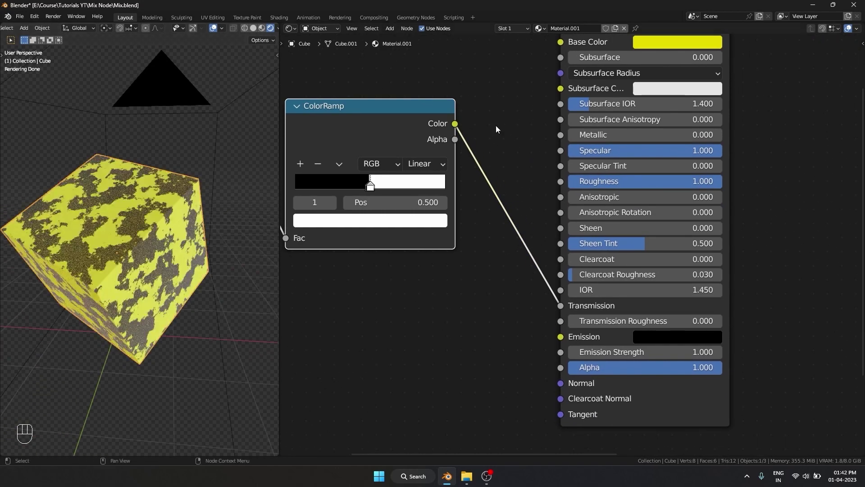
# - Move the ColorRamp's link from Transmission to Subsurface and set the Subsurface Color to red
pyautogui.moveTo(496, 127); pyautogui.dragTo(477, 297, button='middle')
pyautogui.moveTo(434, 293); pyautogui.dragTo(549, 230)
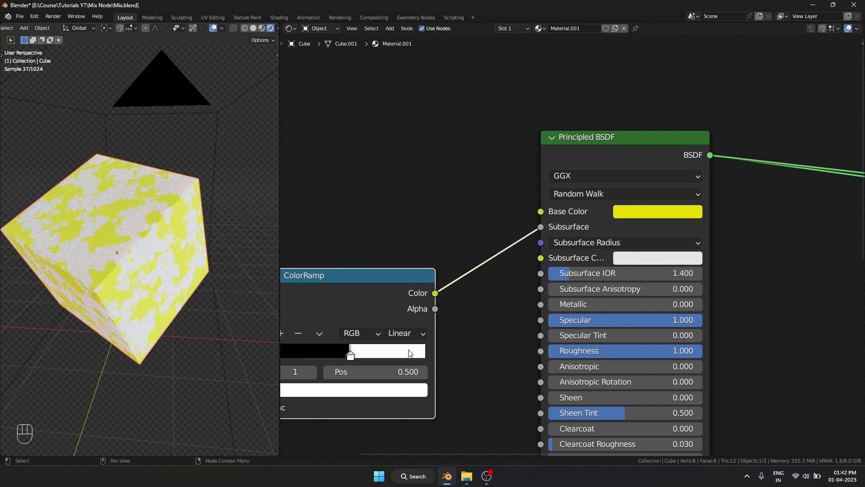
pyautogui.click(642, 258)
pyautogui.click(670, 145)
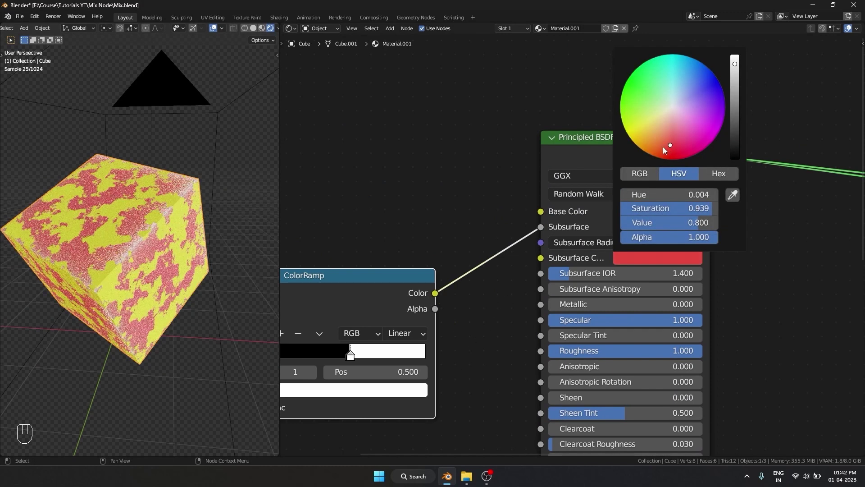
pyautogui.moveTo(96, 252); pyautogui.dragTo(110, 264, button='middle')
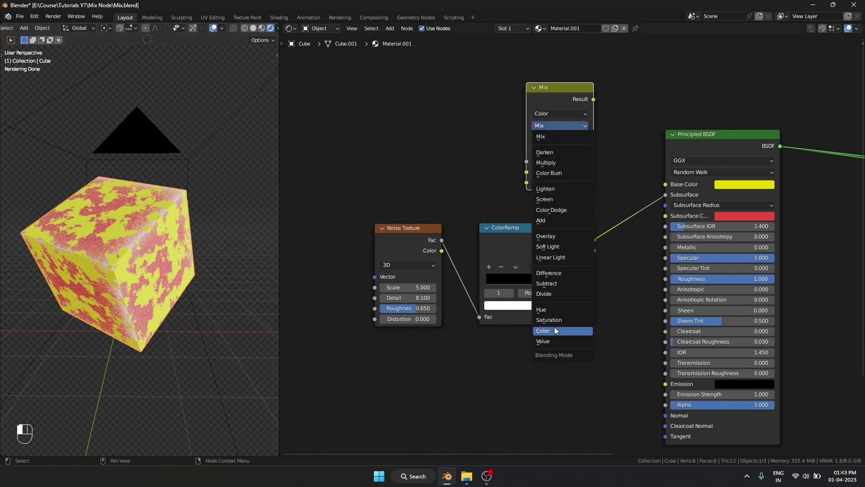
# - Review the Mix node's blending modes, keeping Mix, and move the node higher above the yellow Principled BSDF
pyautogui.click(583, 126)
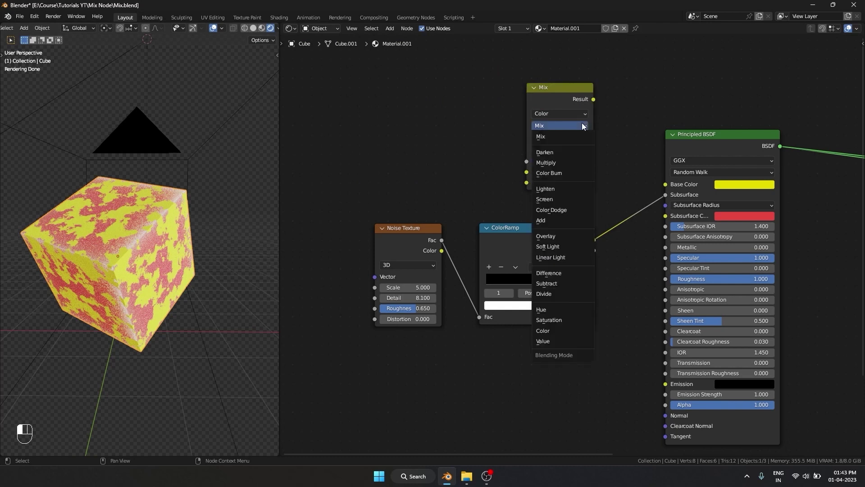
pyautogui.moveTo(632, 107); pyautogui.dragTo(599, 101, button='middle')
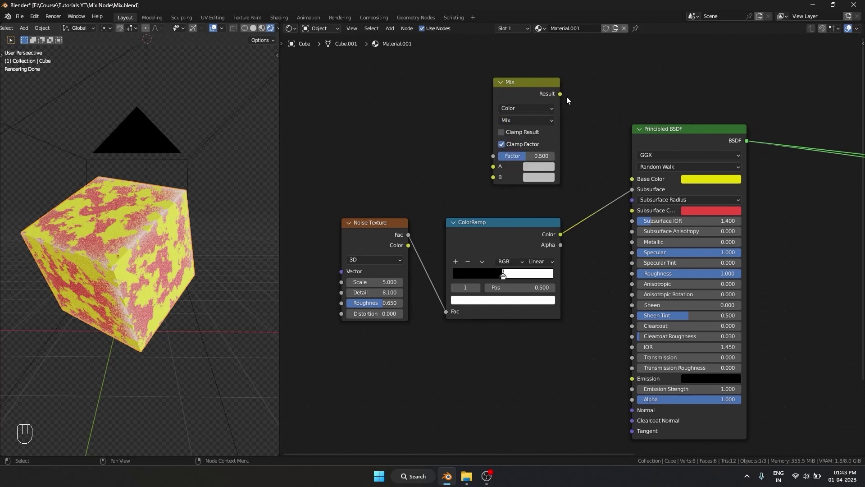
pyautogui.moveTo(536, 90); pyautogui.dragTo(562, 47)
# - Detach the Mix Shader from its links and place it directly above the Mix node over the yellow Principled BSDF
pyautogui.moveTo(664, 105); pyautogui.dragTo(524, 118, button='middle')
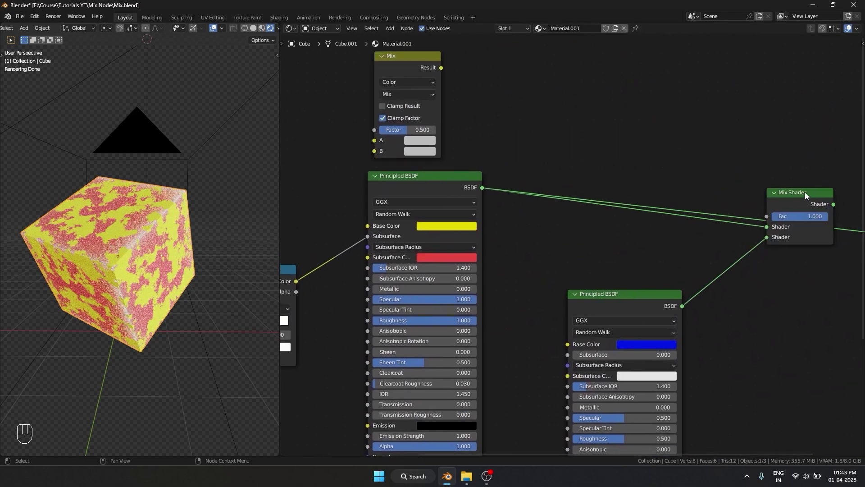
pyautogui.keyDown('alt'); pyautogui.moveTo(805, 193); pyautogui.dragTo(500, 61); pyautogui.keyUp('alt')
pyautogui.moveTo(487, 96); pyautogui.dragTo(397, 170)
pyautogui.click(387, 181)
pyautogui.rightClick(421, 180)
pyautogui.moveTo(489, 213); pyautogui.dragTo(392, 201)
pyautogui.moveTo(445, 383); pyautogui.dragTo(445, 164, button='middle')
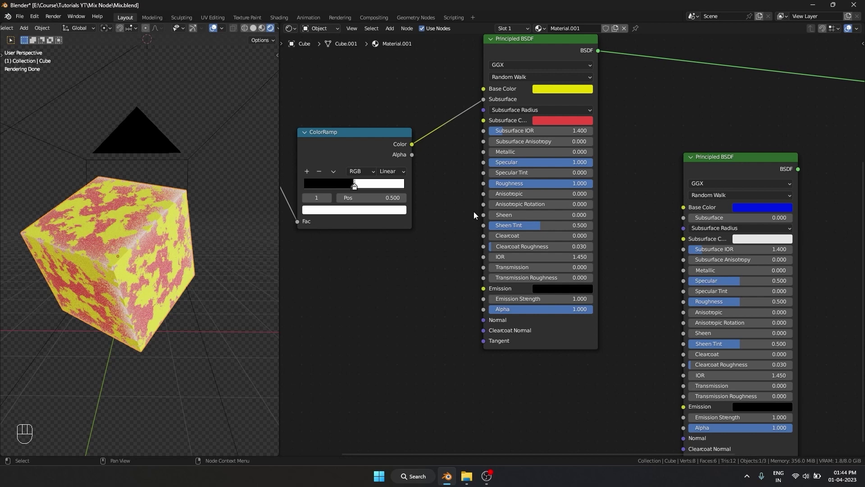
pyautogui.scroll(-2, 474, 212)
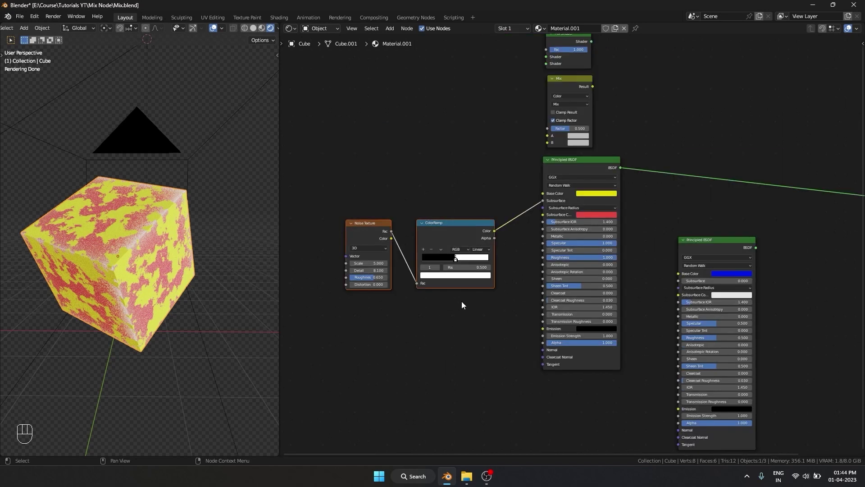
# - Replace the Noise Texture and ColorRamp with a Gradient Texture and preview it on the cube
pyautogui.press('x')
pyautogui.hotkey('shift', 'a')
pyautogui.write('gra')
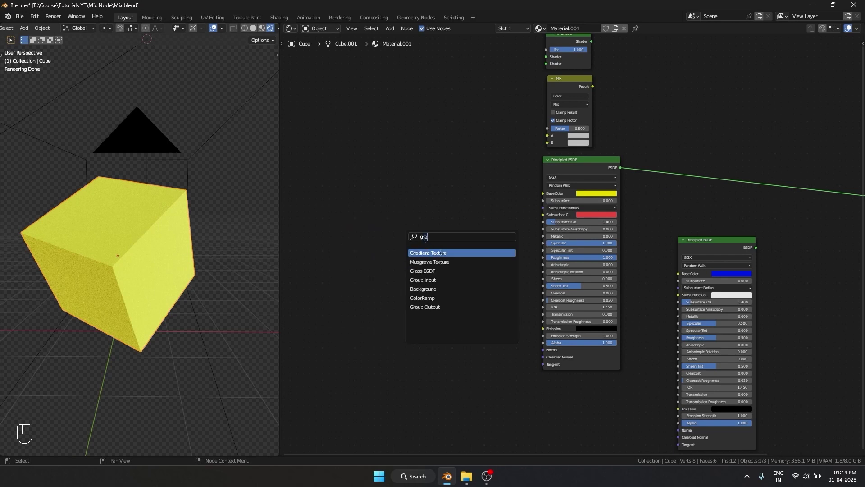
pyautogui.click(440, 253)
pyautogui.click(356, 186)
pyautogui.keyDown('ctrl'); pyautogui.keyDown('shift'); pyautogui.click(367, 188); pyautogui.keyUp('shift'); pyautogui.keyUp('ctrl')
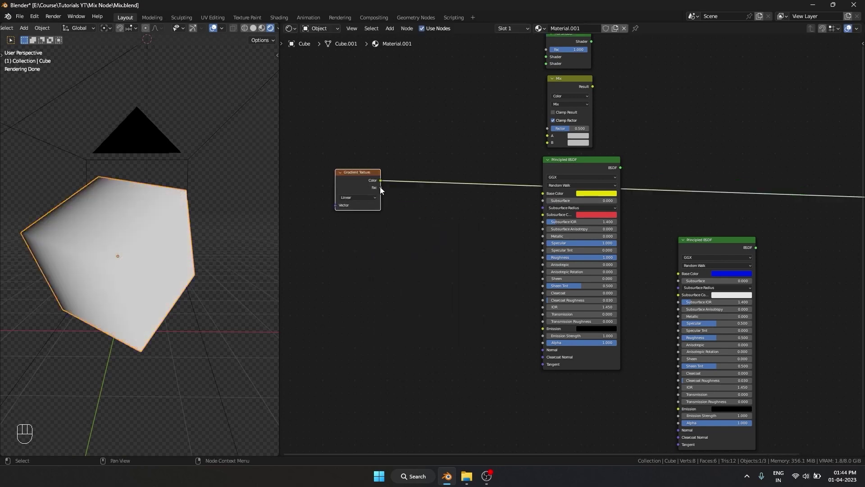
pyautogui.moveTo(69, 236); pyautogui.dragTo(144, 259, button='middle')
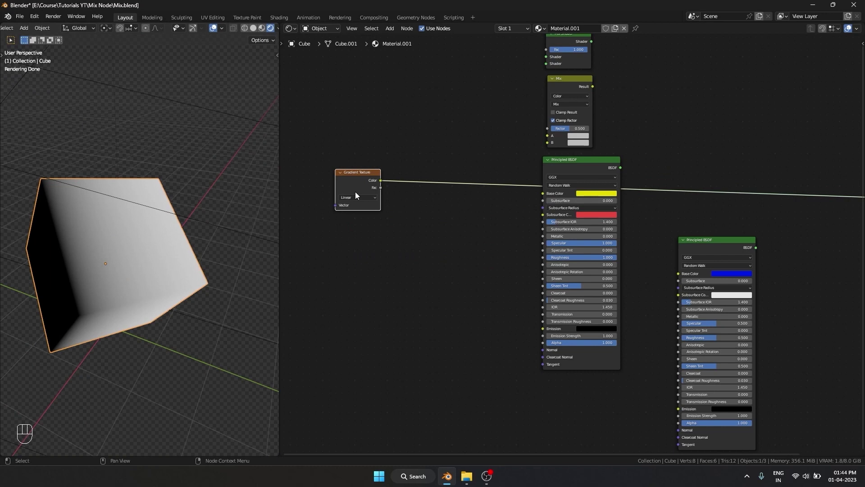
# - Add Mapping and Texture Coordinate nodes to the Gradient Texture, using Object coordinates
pyautogui.moveTo(355, 191); pyautogui.dragTo(432, 206)
pyautogui.hotkey('ctrl', 't')
pyautogui.hotkey('ctrl', 't')
pyautogui.moveTo(382, 150); pyautogui.dragTo(540, 117, button='middle')
pyautogui.scroll(3, 545, 191)
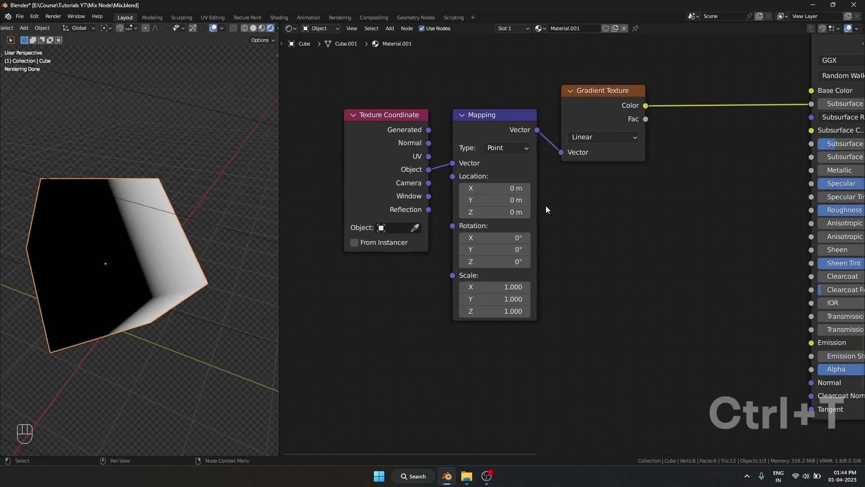
# - Connect the Gradient Texture's Color to the yellow Principled BSDF's Roughness and set the gradient type to Easing
pyautogui.moveTo(605, 203); pyautogui.dragTo(520, 137, button='middle')
pyautogui.scroll(-1, 520, 137)
pyautogui.moveTo(512, 138); pyautogui.dragTo(643, 221)
pyautogui.click(497, 163)
pyautogui.click(486, 195)
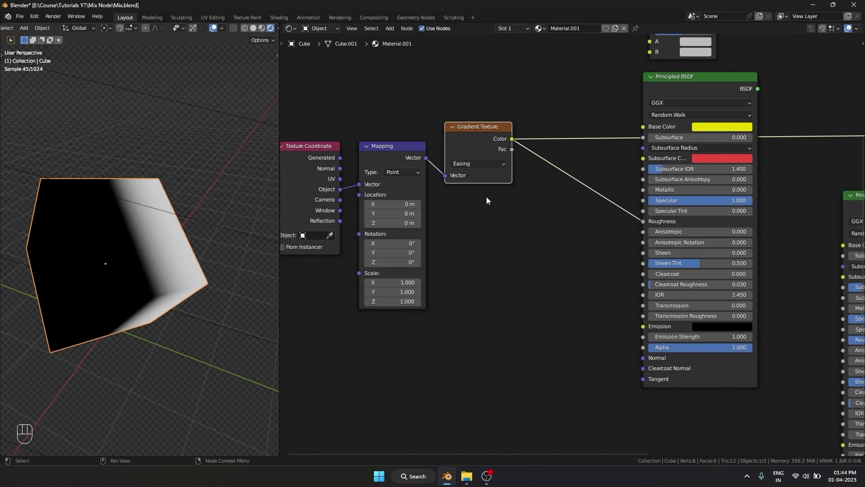
pyautogui.moveTo(514, 206); pyautogui.dragTo(480, 196, button='middle')
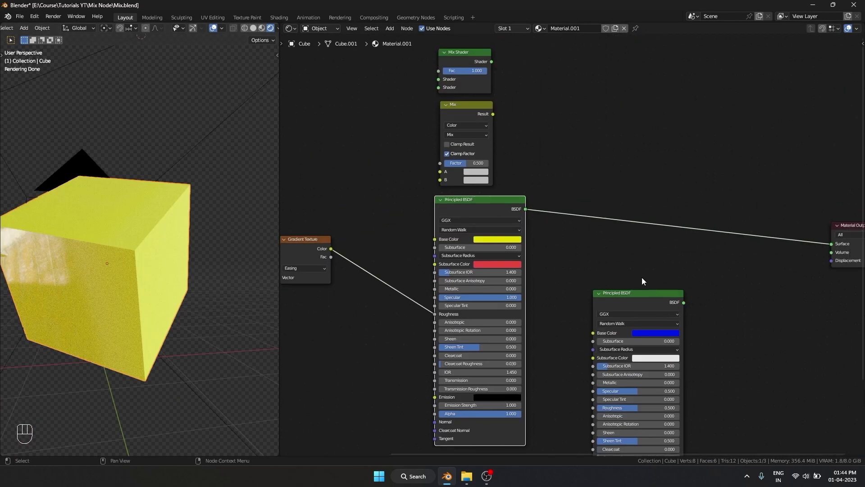
# - Combine the yellow and blue Principled BSDFs in a new Mix Shader, with the Gradient Texture's Color driving its Fac
pyautogui.keyDown('ctrl'); pyautogui.keyDown('shift'); pyautogui.moveTo(507, 213); pyautogui.dragTo(674, 330, button='right'); pyautogui.keyUp('shift'); pyautogui.keyUp('ctrl')
pyautogui.moveTo(331, 248); pyautogui.dragTo(712, 264)
pyautogui.moveTo(718, 240); pyautogui.dragTo(684, 159)
pyautogui.moveTo(60, 248); pyautogui.dragTo(128, 325, button='middle')
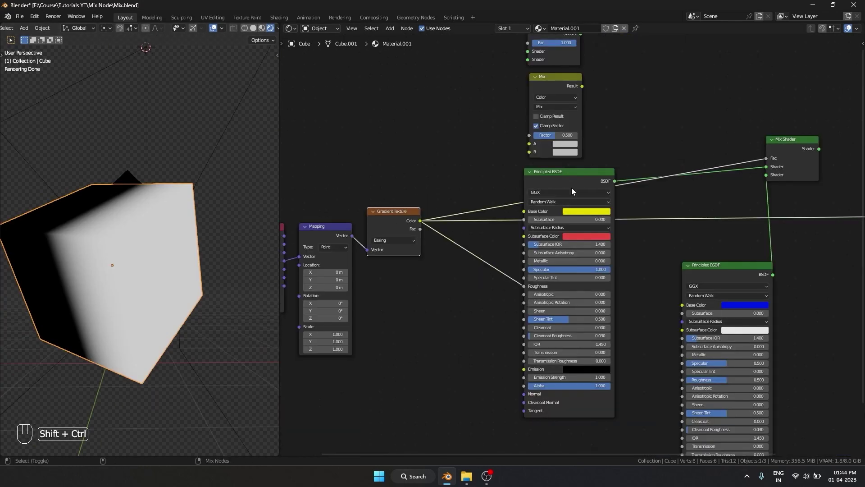
# - Preview the yellow Principled BSDF alone and then the new Mix Shader's gradient blend on the cube
pyautogui.keyDown('ctrl'); pyautogui.keyDown('shift'); pyautogui.click(570, 183); pyautogui.keyUp('shift'); pyautogui.keyUp('ctrl')
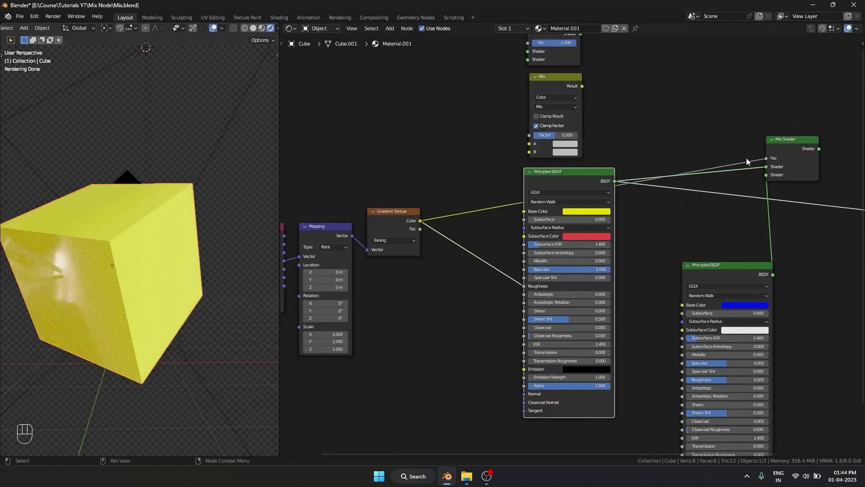
pyautogui.keyDown('ctrl'); pyautogui.keyDown('shift'); pyautogui.click(793, 158); pyautogui.keyUp('shift'); pyautogui.keyUp('ctrl')
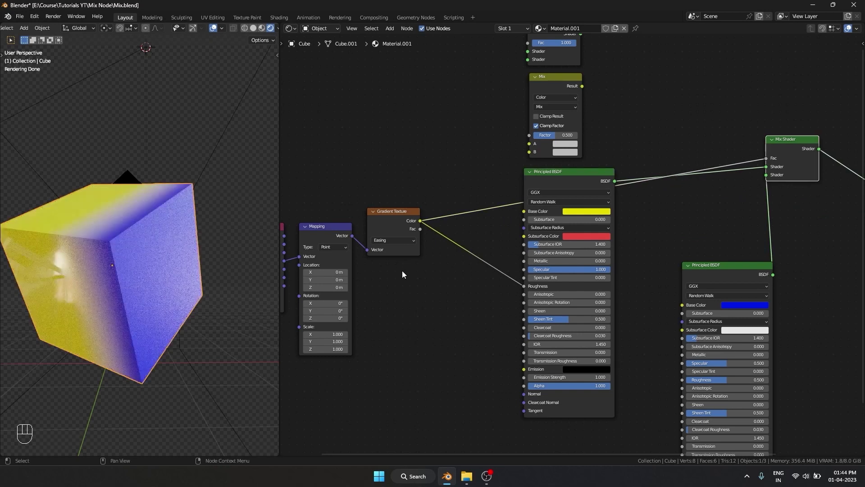
pyautogui.moveTo(81, 203); pyautogui.dragTo(64, 237, button='middle')
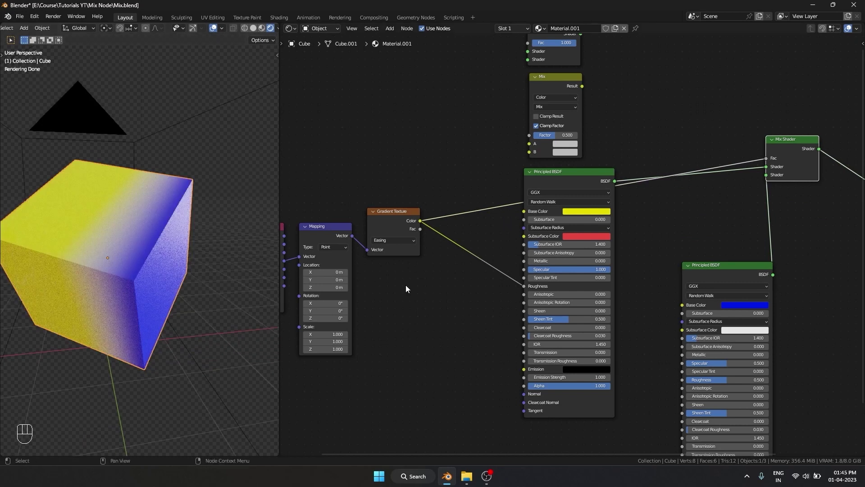
# - Move the gradient's link from Roughness to Transmission and preview the yellow Principled BSDF with the Mapping X location at 0.57 m
pyautogui.moveTo(524, 286); pyautogui.dragTo(525, 351)
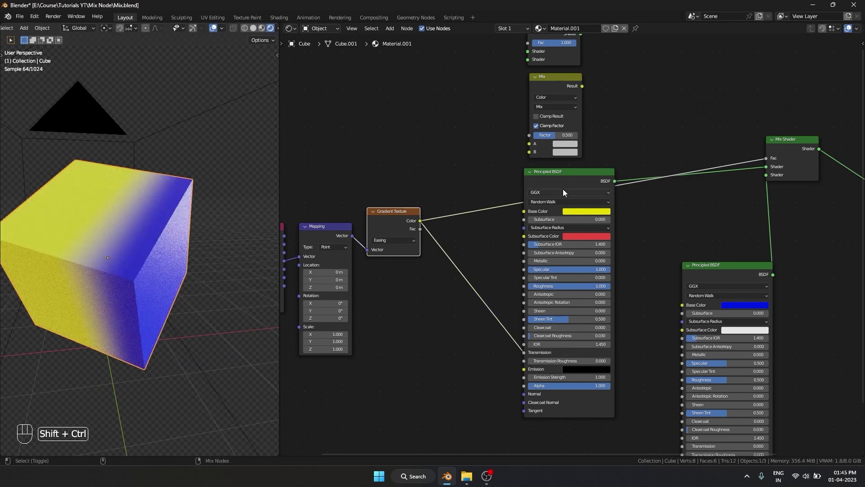
pyautogui.keyDown('ctrl'); pyautogui.keyDown('shift'); pyautogui.click(566, 171); pyautogui.keyUp('shift'); pyautogui.keyUp('ctrl')
pyautogui.moveTo(128, 272)
pyautogui.mouseDown(button='middle')
pyautogui.moveTo(117, 264)
pyautogui.moveTo(136, 261)
pyautogui.mouseUp(button='middle')
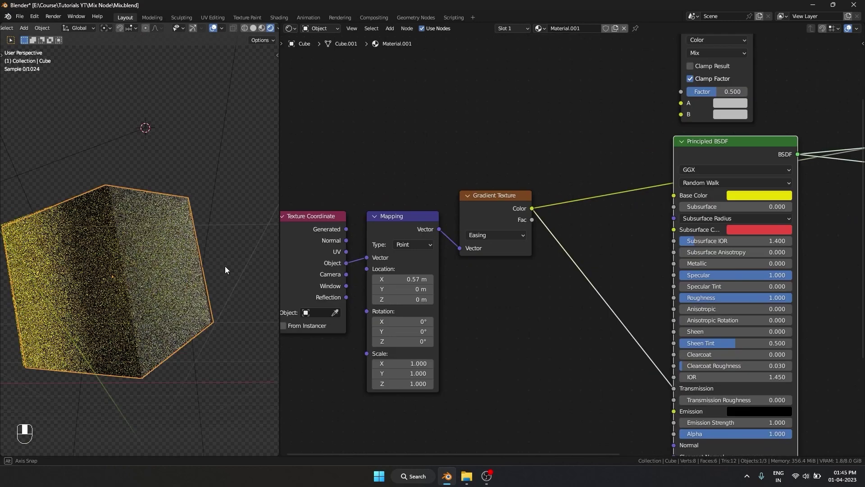
pyautogui.moveTo(225, 266); pyautogui.dragTo(170, 315, button='middle')
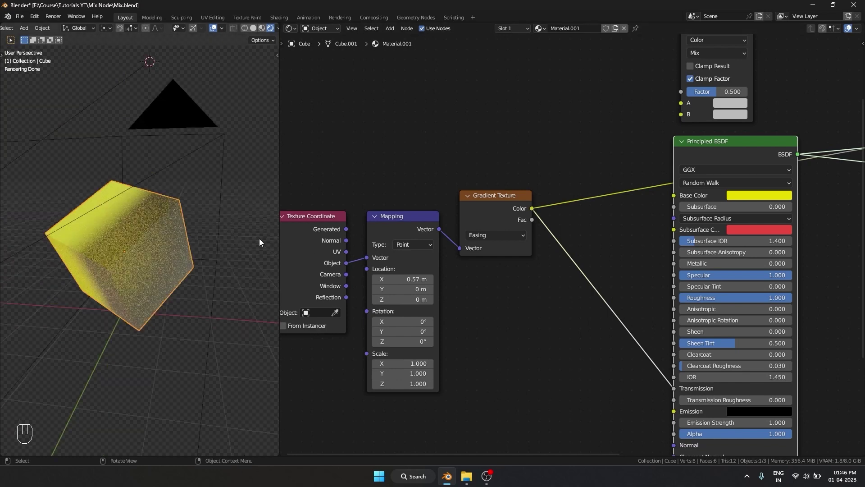
# - Output the Mix Shader of the two Principled BSDFs to the cube again and return to the unconnected Mix node
pyautogui.scroll(-3, 745, 197)
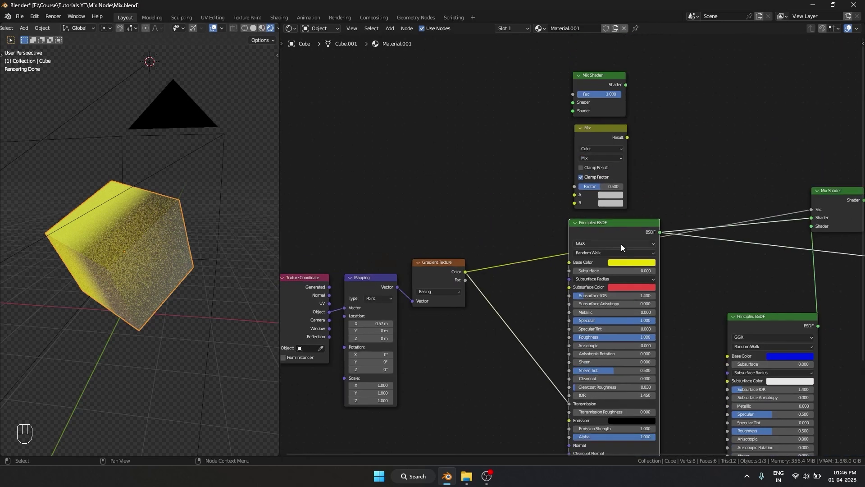
pyautogui.hotkey('ctrl', 'z')
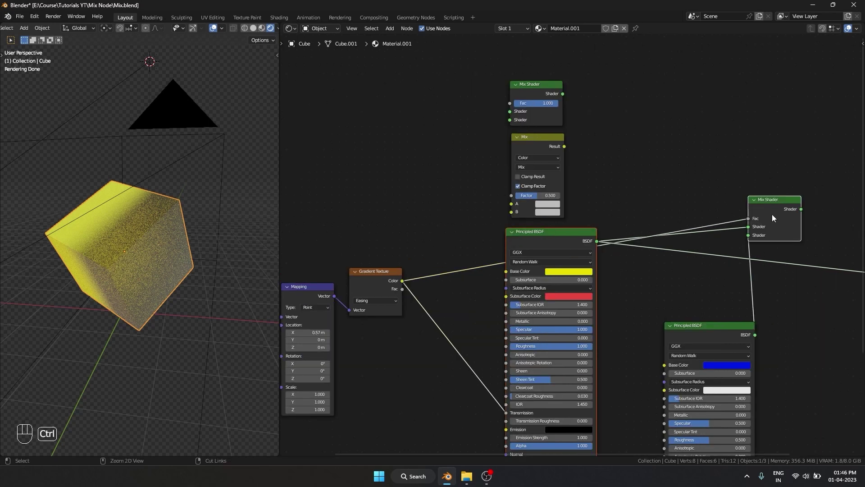
pyautogui.moveTo(642, 156); pyautogui.dragTo(729, 131, button='middle')
pyautogui.scroll(4, 663, 165)
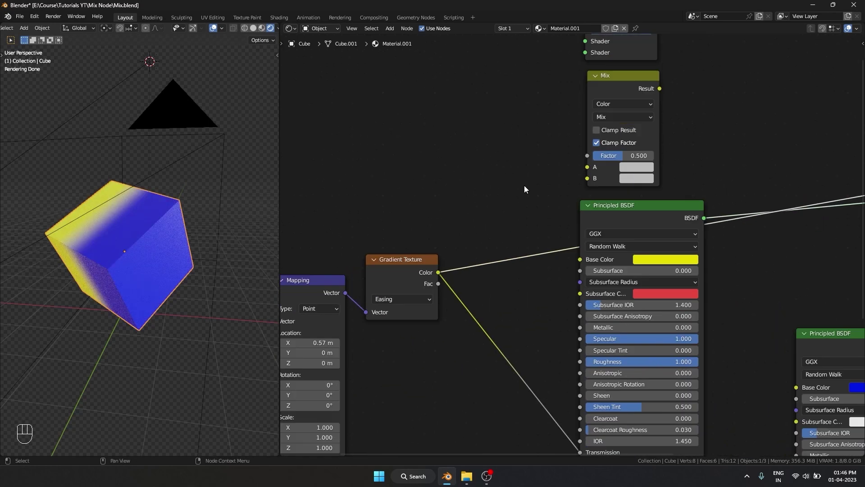
pyautogui.moveTo(569, 153); pyautogui.dragTo(510, 185, button='middle')
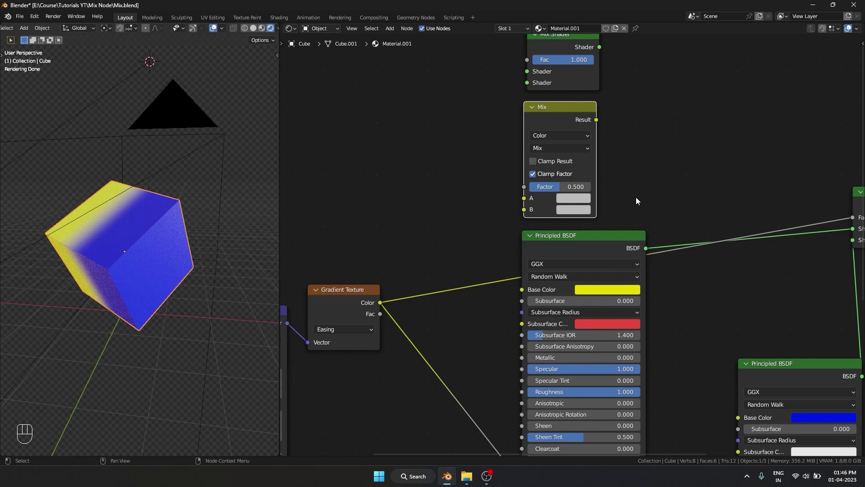